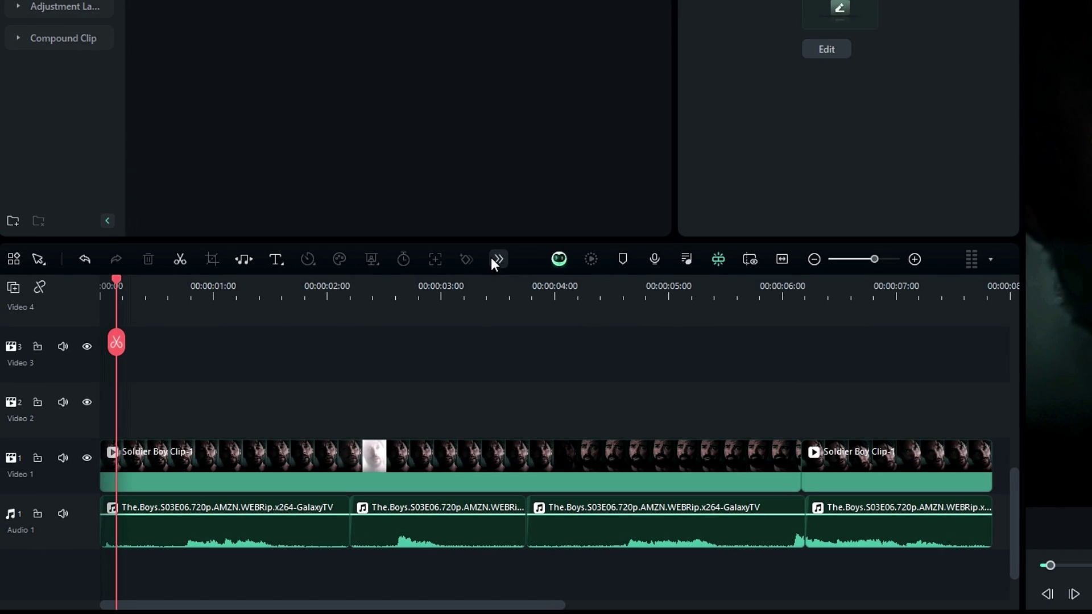
Step: Auto-transcribe the whole timeline's speech into subtitles with Speech-to-Text
{"action": "left_click", "coordinate": [343, 377]}
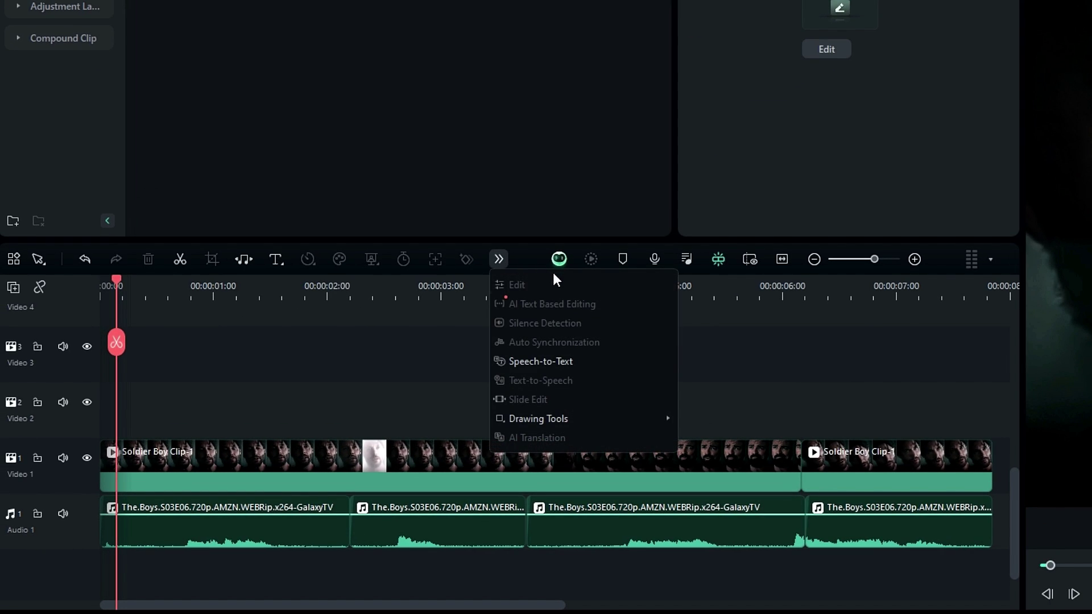
{"action": "left_click", "coordinate": [569, 364]}
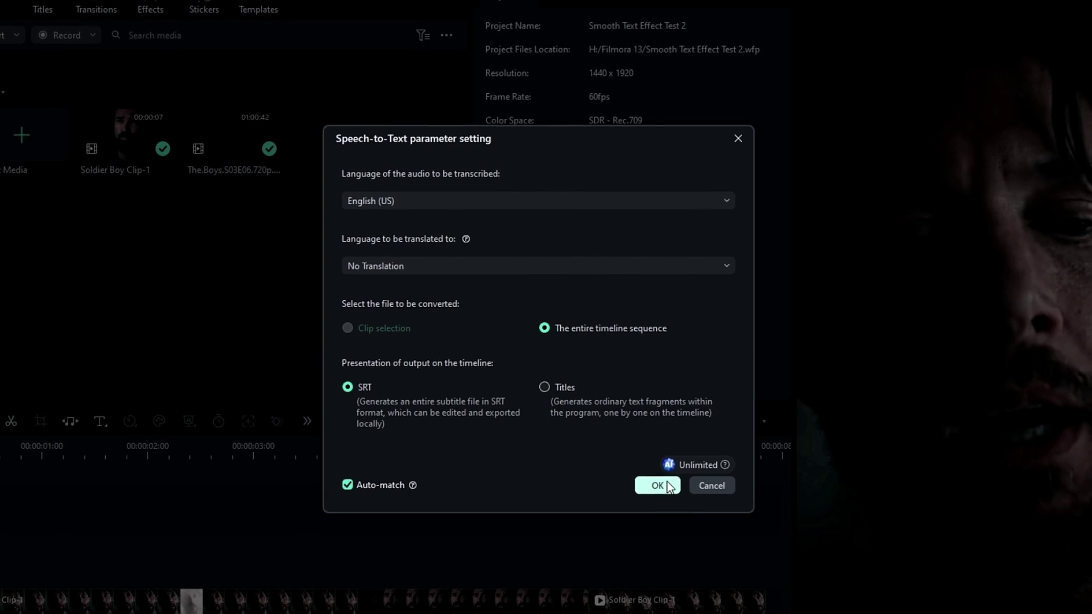
{"action": "left_click", "coordinate": [669, 486]}
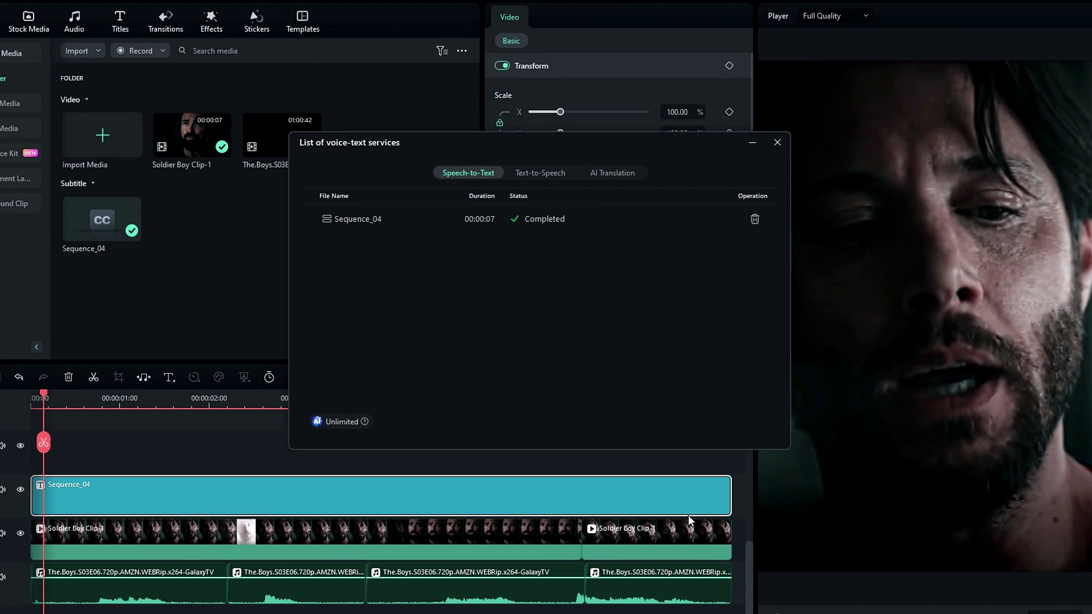
{"action": "left_click", "coordinate": [777, 143]}
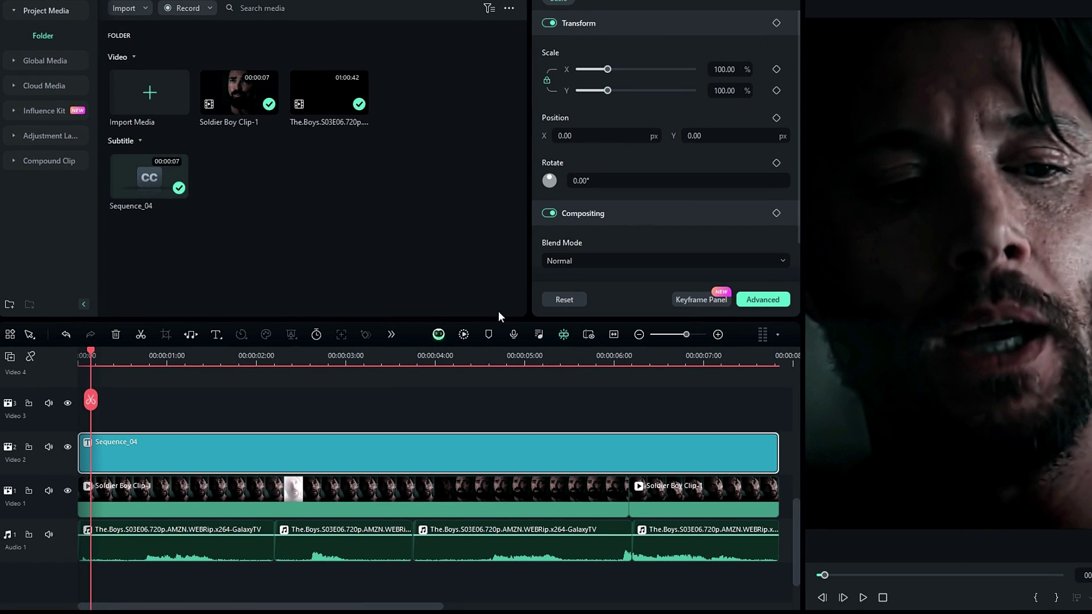
Step: Correct the first line of Sequence_04 to 'This seen pictures' and save
{"action": "double_click", "coordinate": [336, 452]}
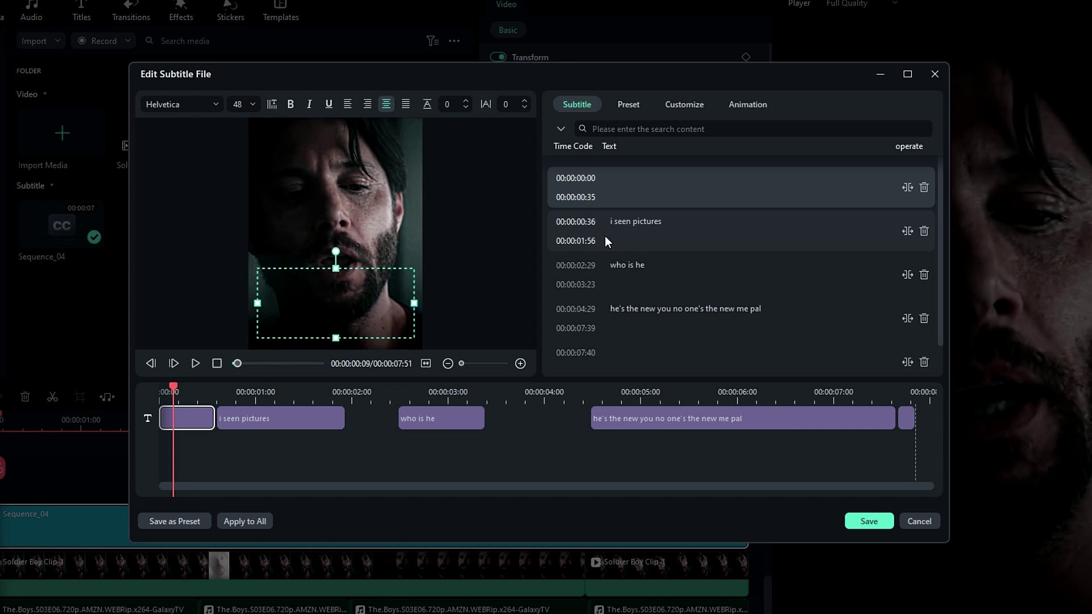
{"action": "left_click", "coordinate": [638, 221]}
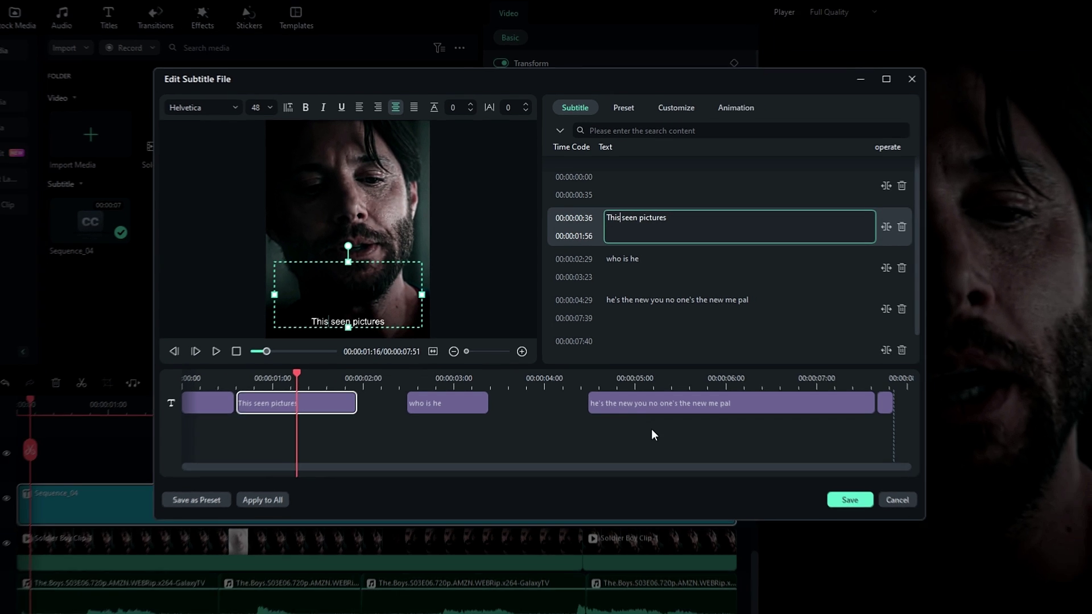
{"action": "left_click", "coordinate": [869, 522]}
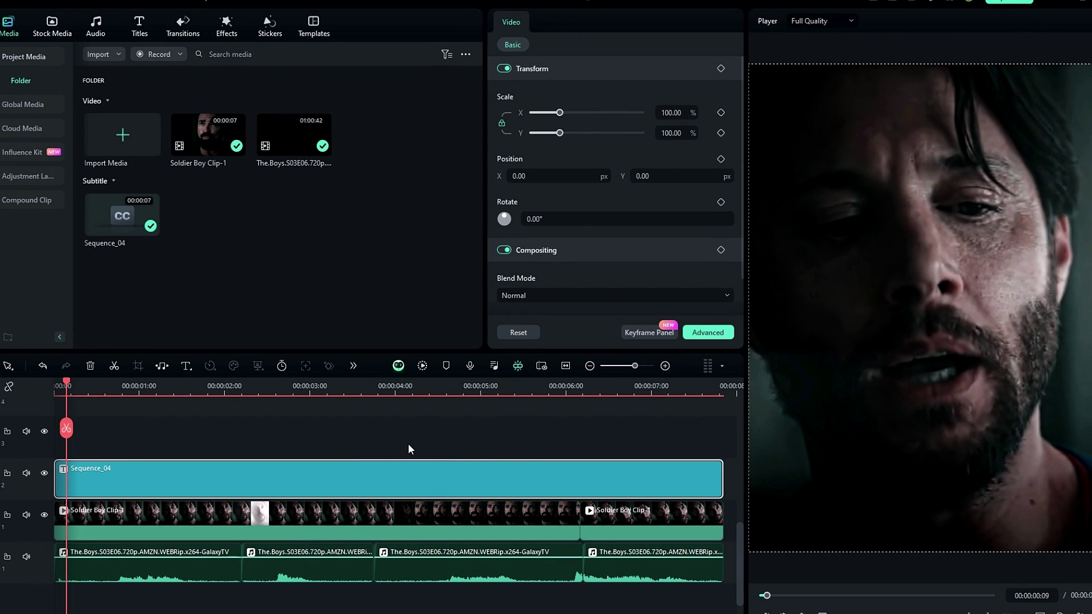
Step: Add the Default Title on a track above the subtitles, stretched across the clip
{"action": "scroll", "coordinate": [409, 445], "scroll_direction": "down", "scroll_amount": 1}
{"action": "left_click_drag", "start_coordinate": [148, 380], "coordinate": [142, 406]}
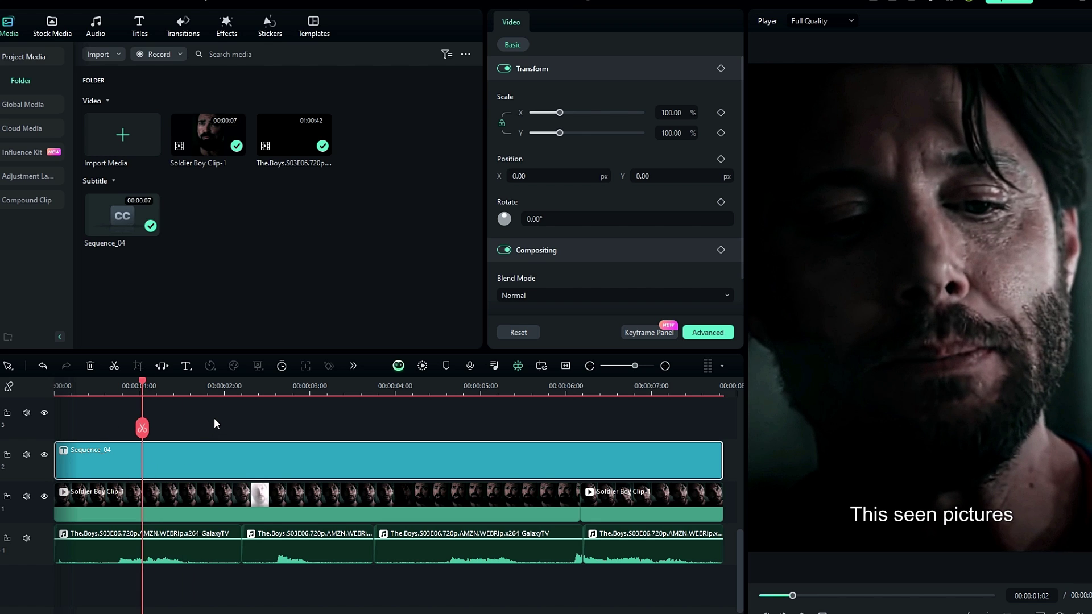
{"action": "scroll", "coordinate": [214, 417], "scroll_direction": "up", "scroll_amount": 2}
{"action": "left_click", "coordinate": [215, 30]}
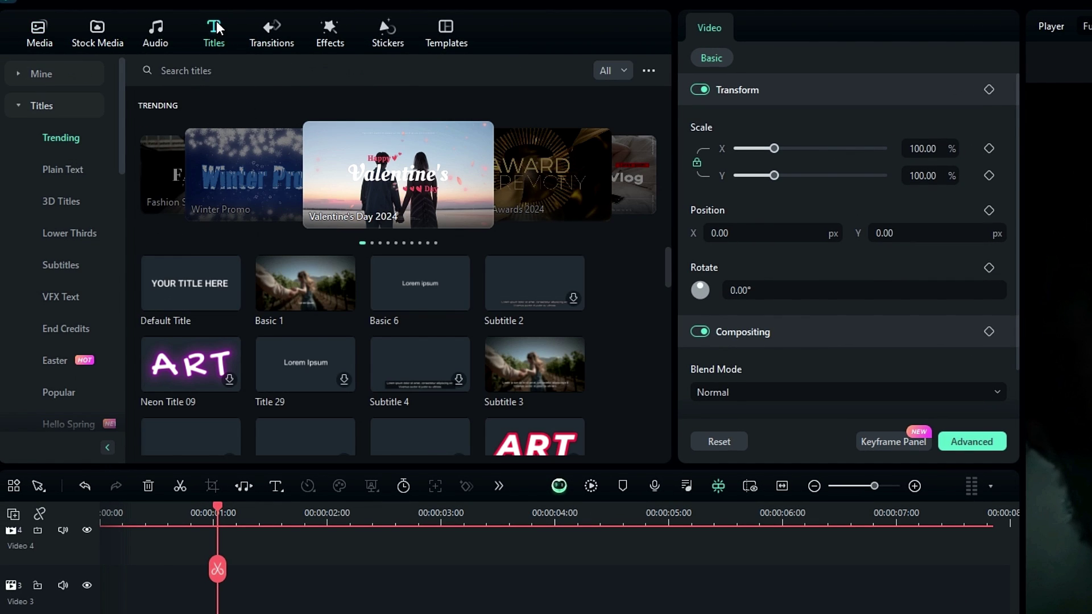
{"action": "left_click_drag", "start_coordinate": [183, 288], "coordinate": [94, 606]}
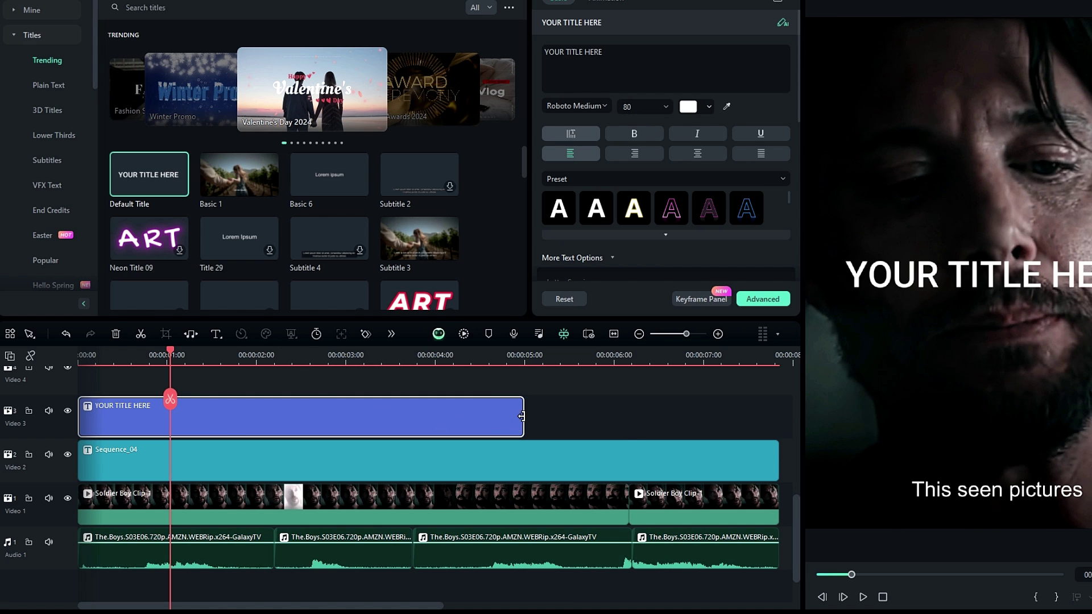
{"action": "left_click_drag", "start_coordinate": [522, 416], "coordinate": [773, 416]}
{"action": "left_click_drag", "start_coordinate": [128, 357], "coordinate": [593, 396]}
Step: Remove the title's lead-in and cut it at each spoken phrase boundary
{"action": "key", "text": "ctrl+b"}
{"action": "left_click", "coordinate": [126, 410]}
{"action": "key", "text": "Delete"}
{"action": "left_click", "coordinate": [312, 418]}
{"action": "left_click", "coordinate": [303, 398]}
{"action": "left_click", "coordinate": [394, 398]}
{"action": "left_click", "coordinate": [478, 400]}
{"action": "left_click", "coordinate": [593, 399]}
Step: Cut off the title tail and delete the pieces covering silence, leaving four title clips
{"action": "left_click_drag", "start_coordinate": [593, 361], "coordinate": [752, 398]}
{"action": "left_click", "coordinate": [625, 399]}
{"action": "left_click", "coordinate": [751, 399]}
{"action": "key", "text": "Delete"}
{"action": "left_click", "coordinate": [609, 418]}
{"action": "key", "text": "Delete"}
{"action": "left_click", "coordinate": [429, 413]}
{"action": "key", "text": "Delete"}
{"action": "left_click", "coordinate": [283, 410]}
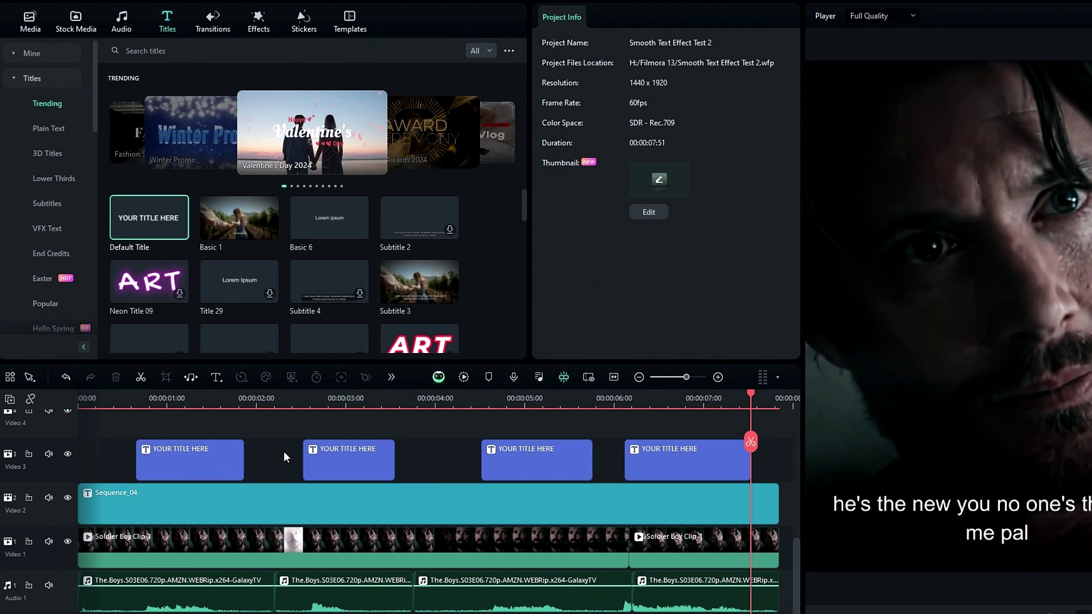
{"action": "left_click_drag", "start_coordinate": [238, 417], "coordinate": [140, 411]}
{"action": "left_click_drag", "start_coordinate": [44, 418], "coordinate": [86, 421]}
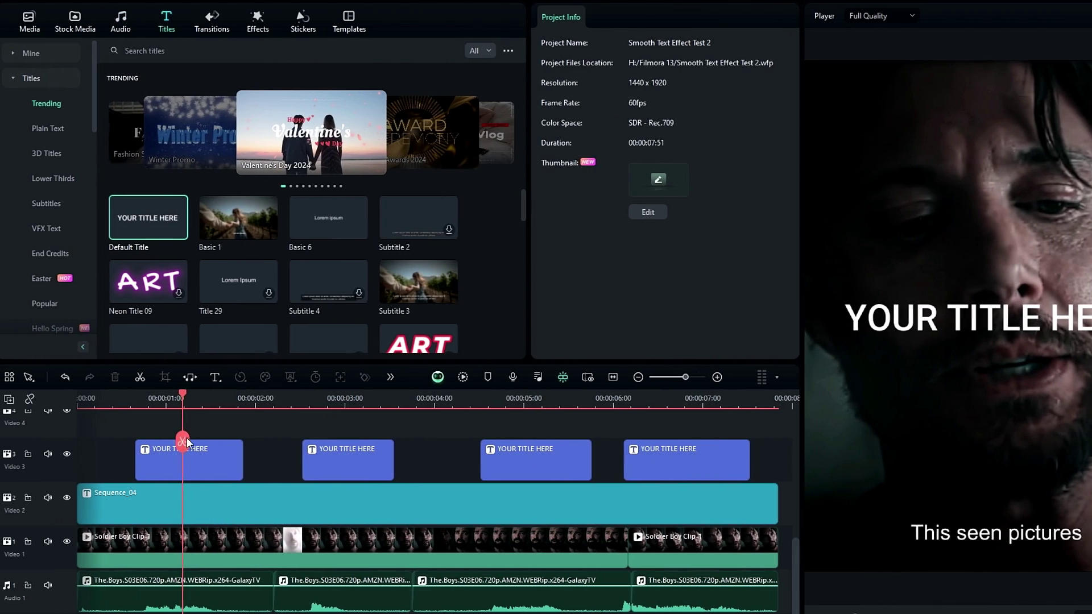
Step: Copy the first subtitle line and paste it into the first title clip
{"action": "double_click", "coordinate": [204, 491]}
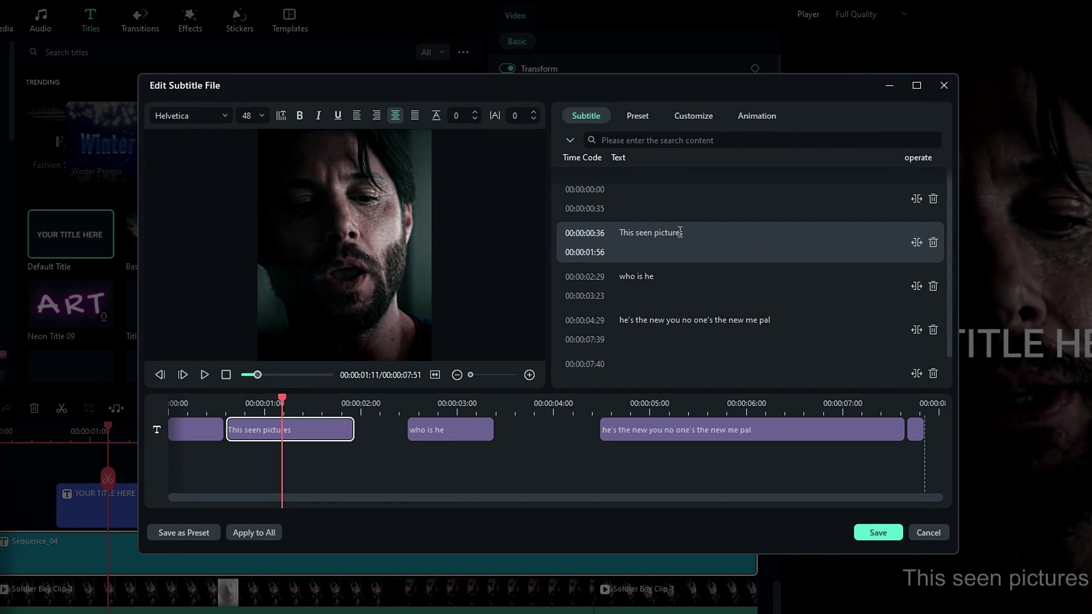
{"action": "left_click", "coordinate": [685, 232]}
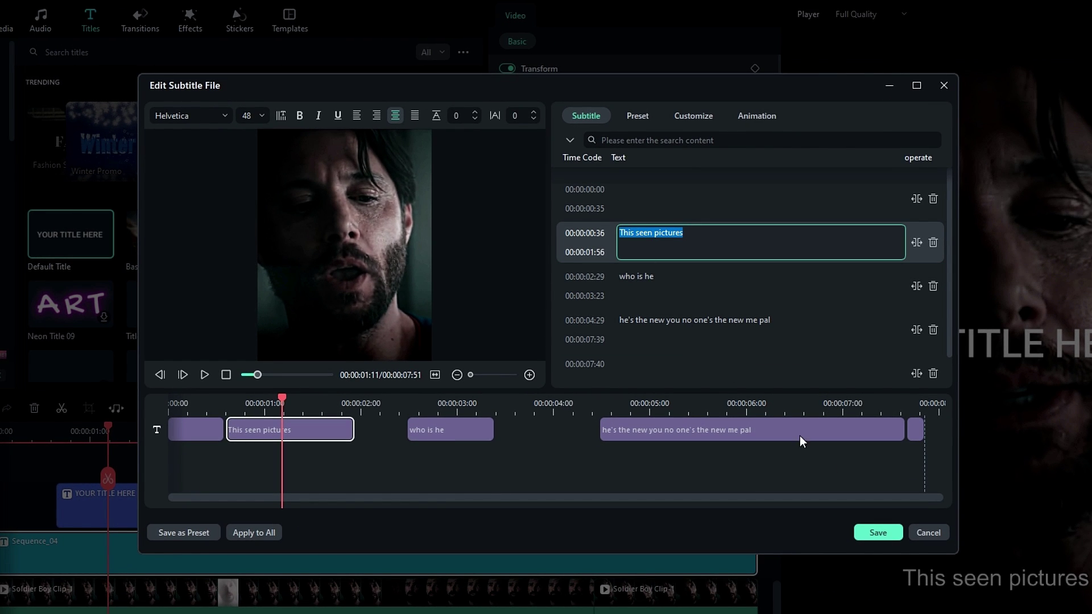
{"action": "left_click", "coordinate": [928, 532]}
{"action": "left_click", "coordinate": [97, 504]}
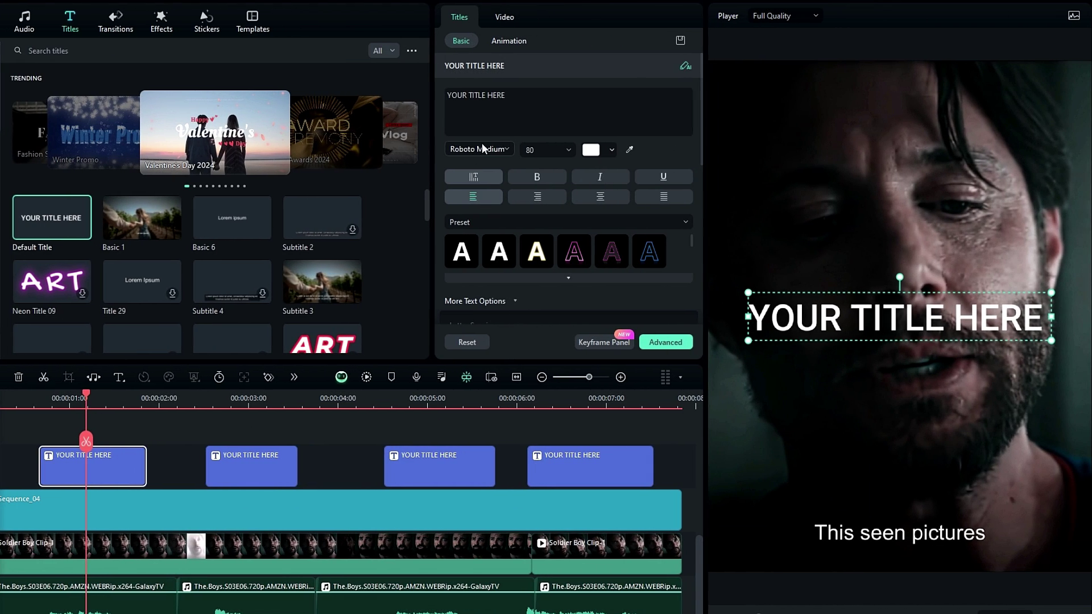
{"action": "left_click_drag", "start_coordinate": [528, 92], "coordinate": [446, 98]}
{"action": "type", "text": "This seen pictures"}
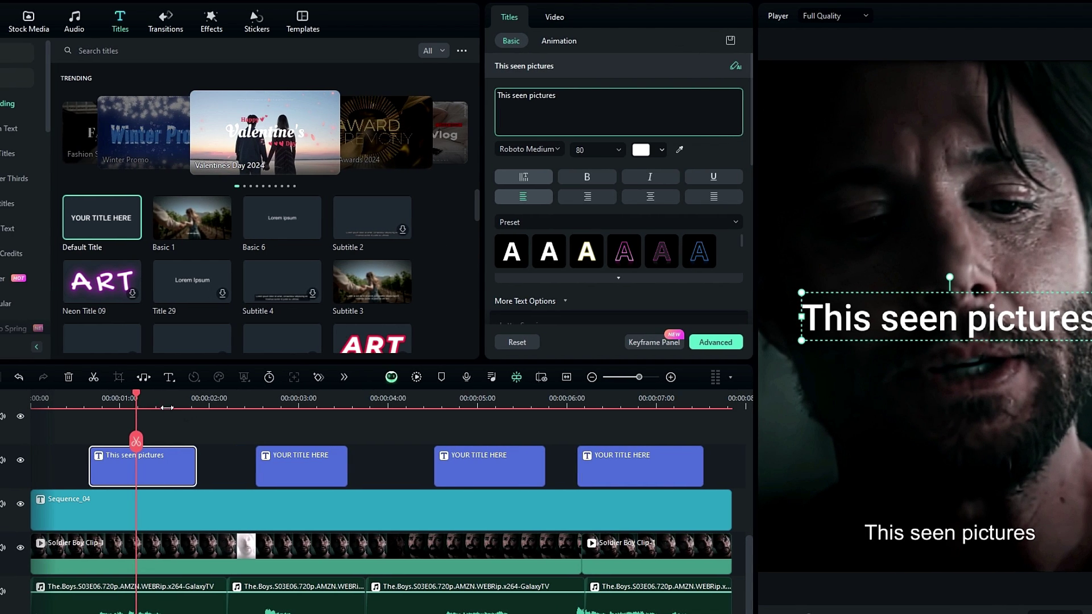
Step: Review the THIS SEEN, PICTURES and WHO IS HE? captions along the timeline
{"action": "left_click_drag", "start_coordinate": [167, 403], "coordinate": [274, 416]}
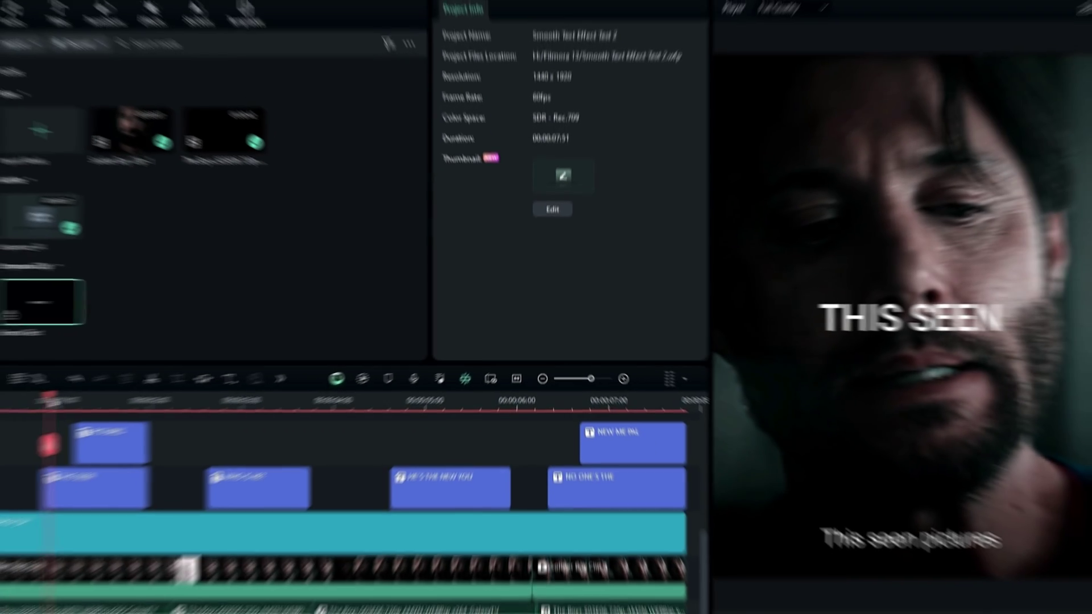
{"action": "left_click_drag", "start_coordinate": [50, 443], "coordinate": [593, 440]}
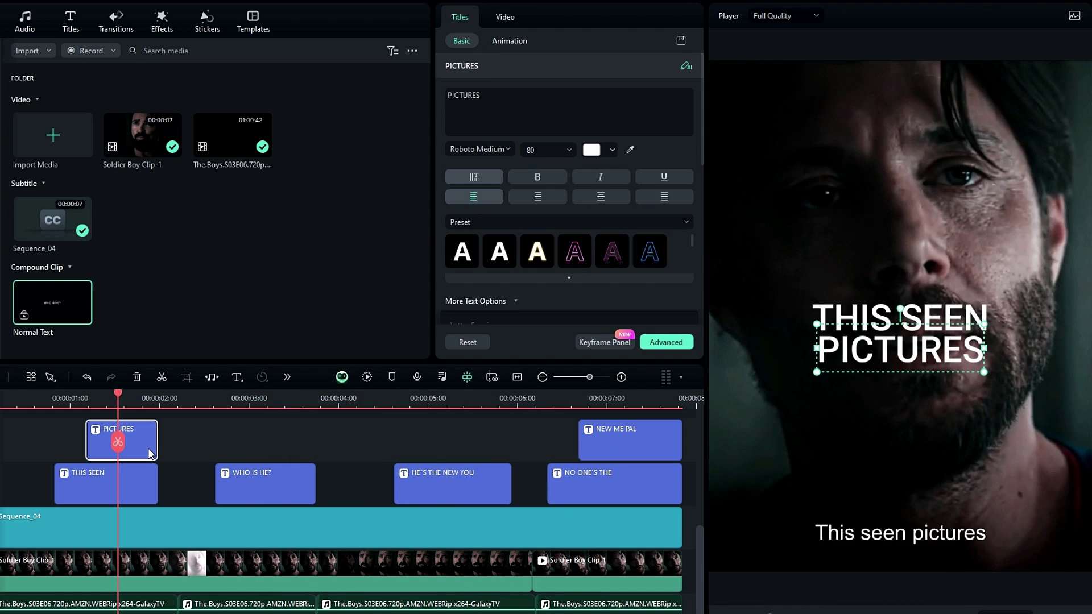
{"action": "left_click", "coordinate": [138, 479]}
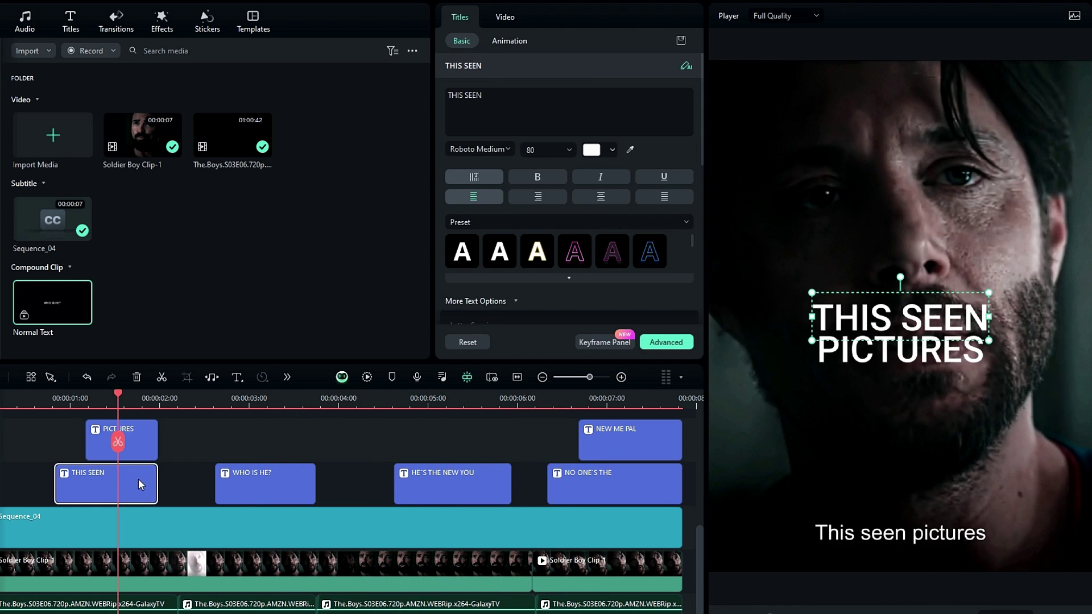
{"action": "left_click_drag", "start_coordinate": [122, 392], "coordinate": [301, 453]}
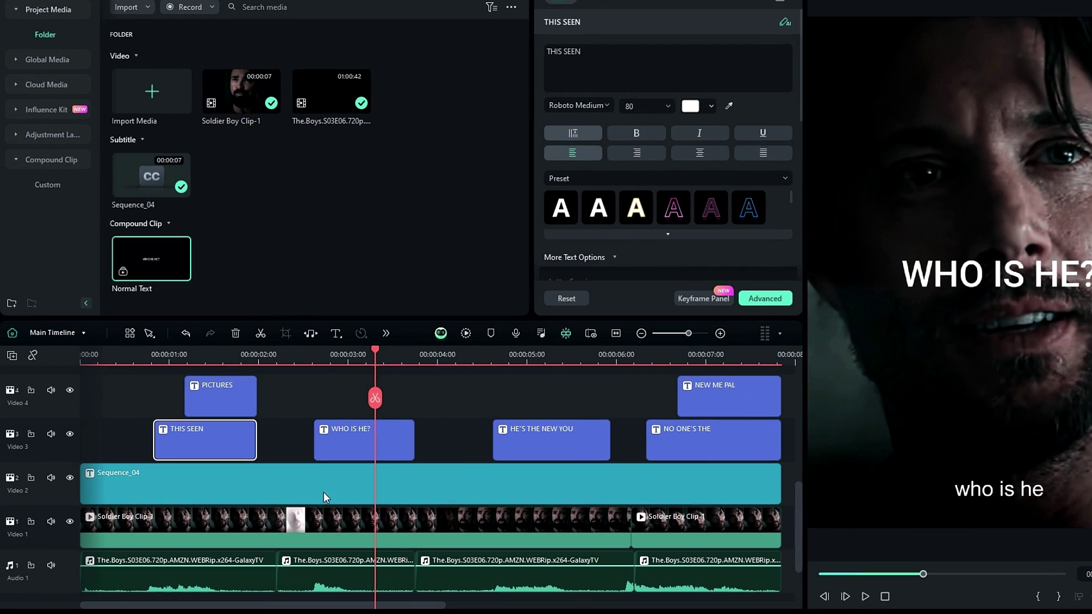
Step: Delete the Sequence_04 subtitle clip and move the six titles down one track
{"action": "left_click", "coordinate": [234, 535]}
{"action": "key", "text": "Delete"}
{"action": "left_click_drag", "start_coordinate": [200, 484], "coordinate": [797, 401]}
{"action": "left_click_drag", "start_coordinate": [676, 444], "coordinate": [677, 486]}
{"action": "left_click", "coordinate": [616, 334]}
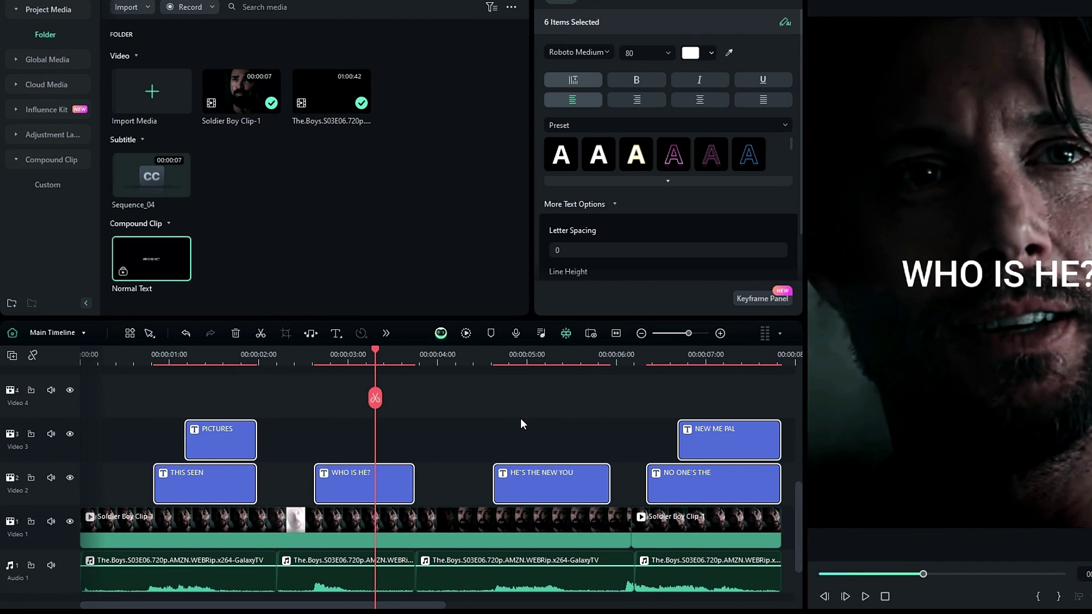
Step: Set all six titles to centred Helvetica Bold at size 44
{"action": "left_click_drag", "start_coordinate": [734, 403], "coordinate": [205, 483]}
{"action": "left_click", "coordinate": [438, 109]}
{"action": "type", "text": "hel"}
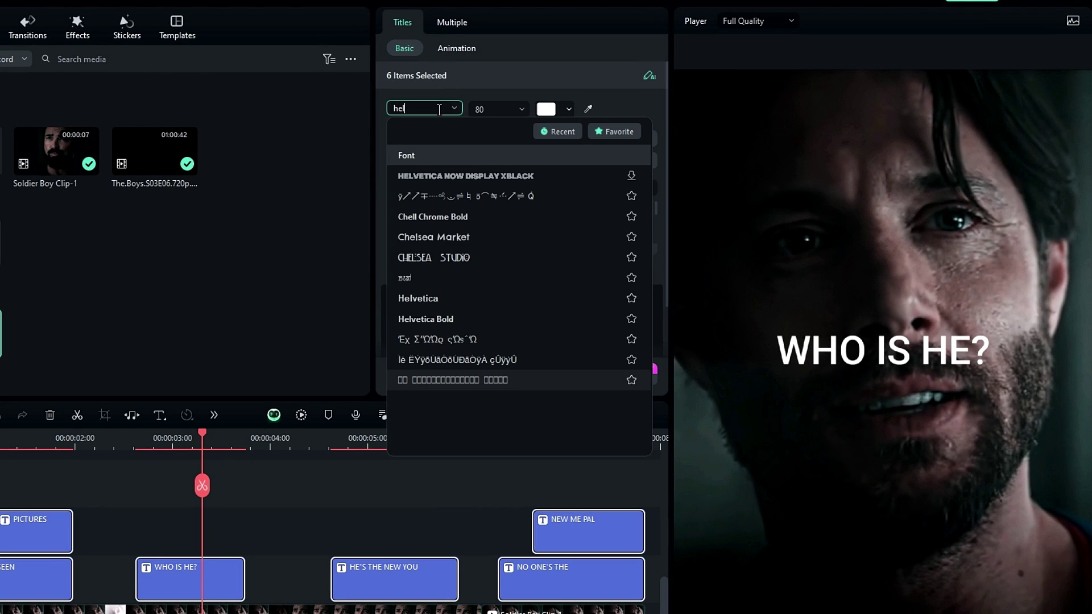
{"action": "left_click", "coordinate": [459, 319]}
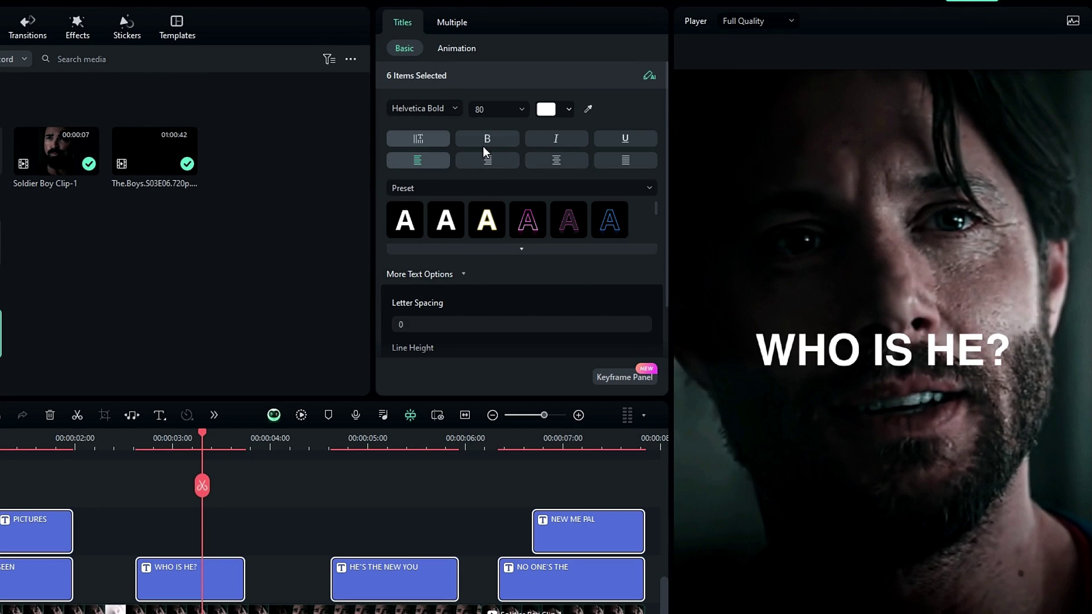
{"action": "type", "text": "44"}
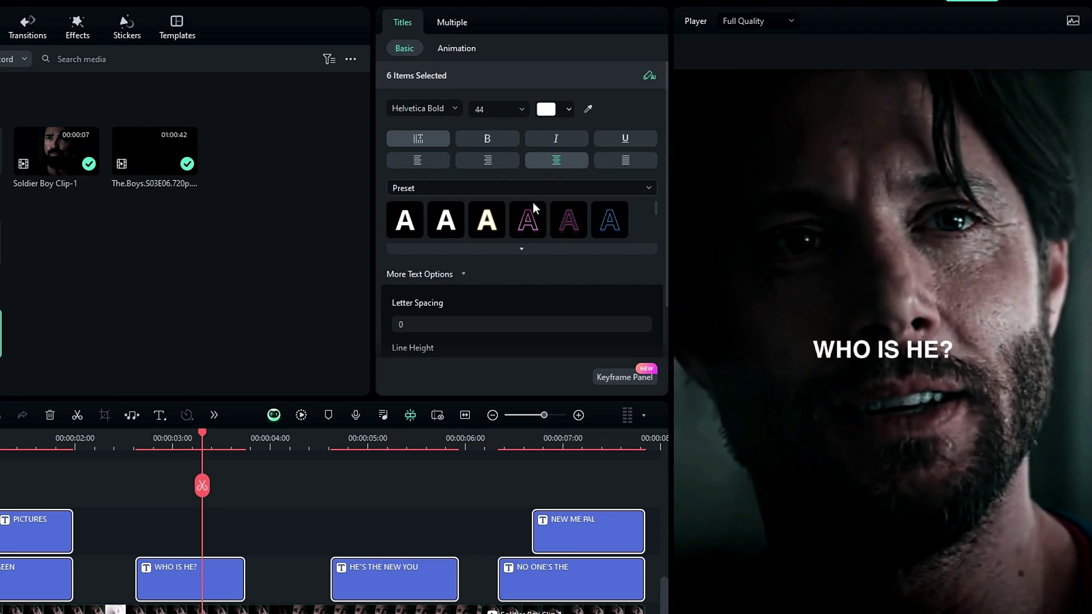
{"action": "scroll", "coordinate": [460, 309], "scroll_direction": "down", "scroll_amount": 1}
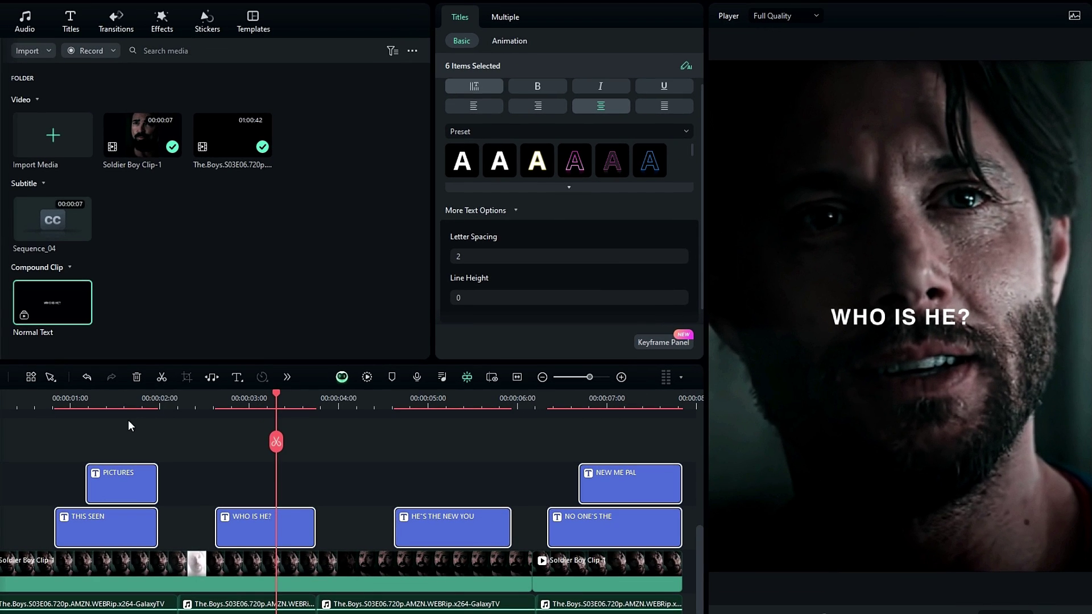
Step: Raise the THIS SEEN/PICTURES pair and the two closing captions toward frame centre
{"action": "left_click", "coordinate": [34, 442]}
{"action": "left_click", "coordinate": [45, 532]}
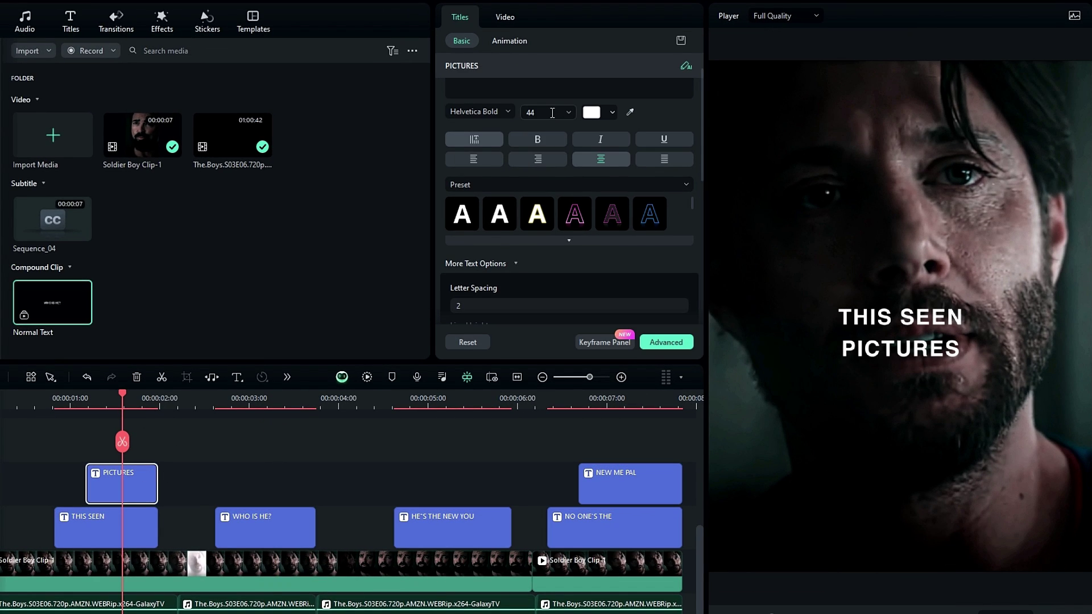
{"action": "left_click_drag", "start_coordinate": [190, 518], "coordinate": [137, 483]}
{"action": "mouse_move", "coordinate": [901, 336]}
{"action": "left_mouse_down"}
{"action": "mouse_move", "coordinate": [901, 319]}
{"action": "mouse_move", "coordinate": [900, 340]}
{"action": "left_mouse_up"}
{"action": "left_click", "coordinate": [615, 412]}
{"action": "left_click", "coordinate": [621, 526]}
{"action": "left_click", "coordinate": [621, 487]}
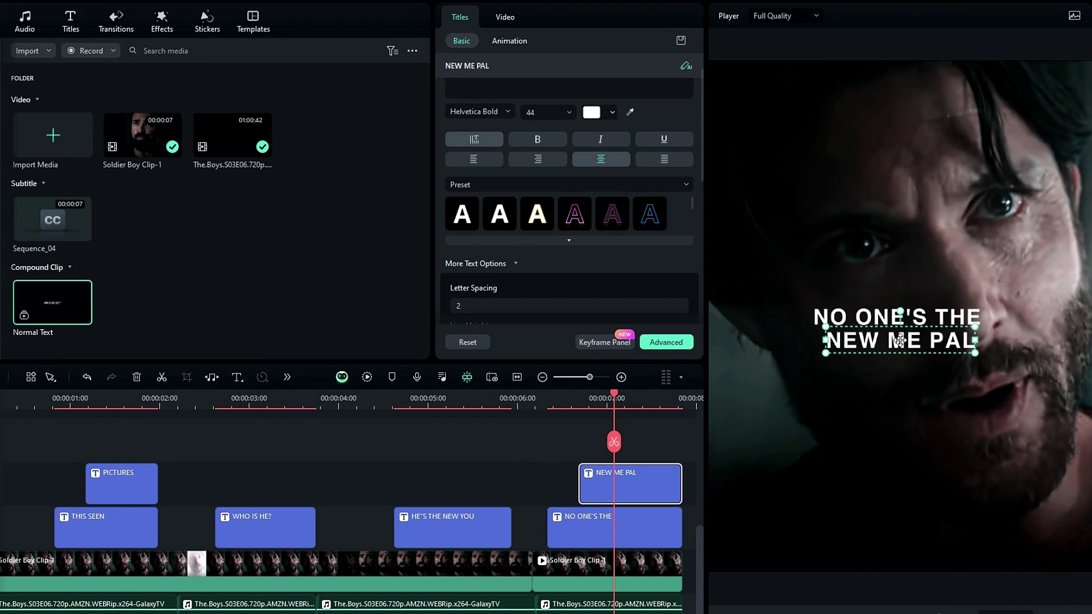
{"action": "left_click_drag", "start_coordinate": [662, 457], "coordinate": [640, 526]}
{"action": "left_click_drag", "start_coordinate": [901, 329], "coordinate": [900, 317]}
{"action": "left_click", "coordinate": [489, 480]}
{"action": "left_click_drag", "start_coordinate": [147, 407], "coordinate": [129, 408]}
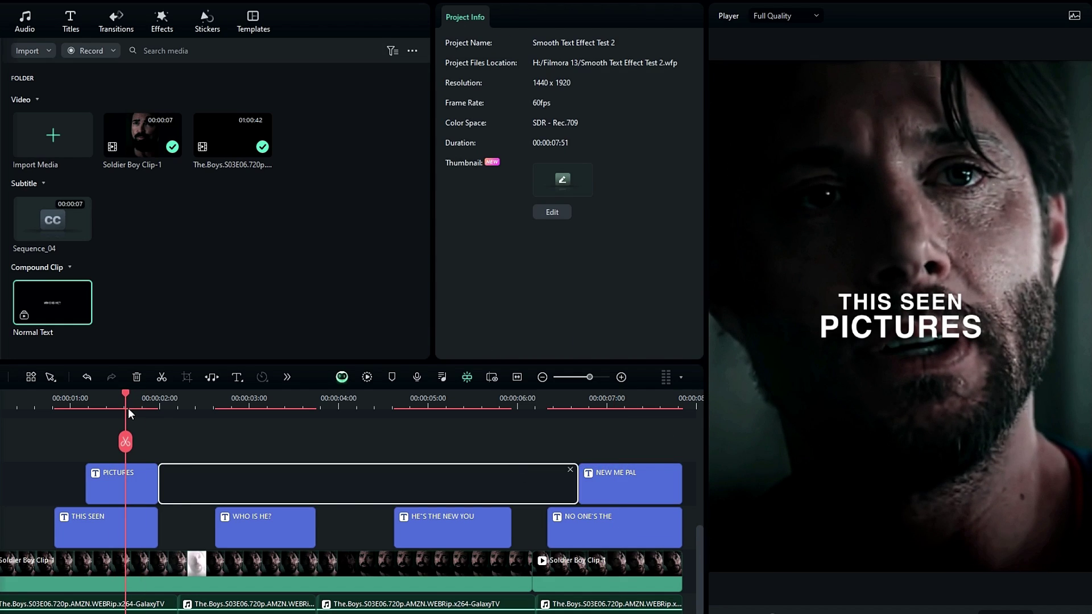
Step: Colour the PICTURES caption yellow
{"action": "left_click", "coordinate": [803, 305]}
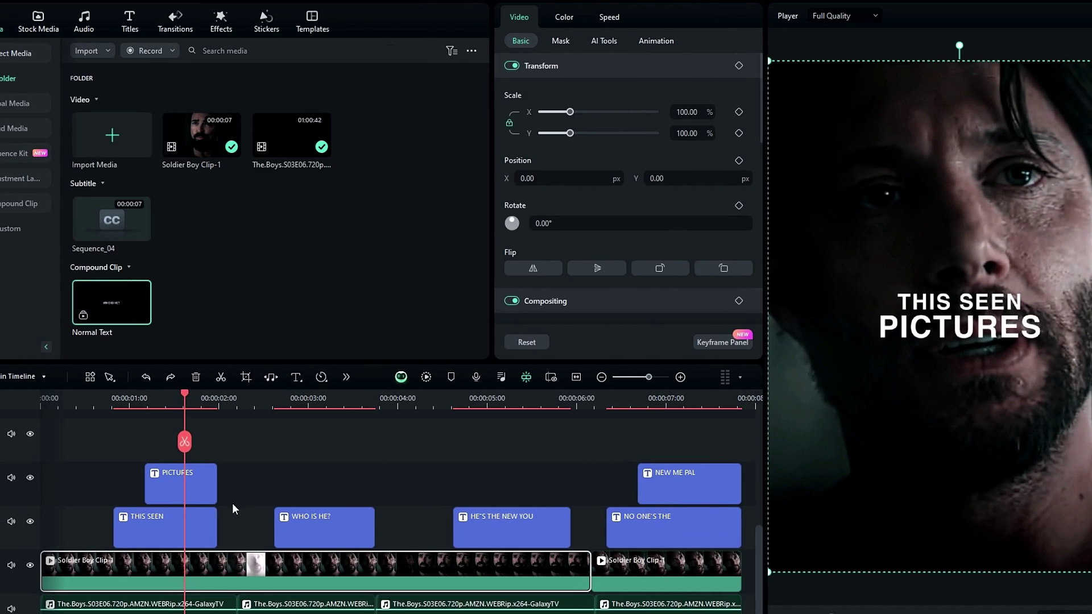
{"action": "left_click", "coordinate": [183, 493]}
{"action": "left_click", "coordinate": [592, 149]}
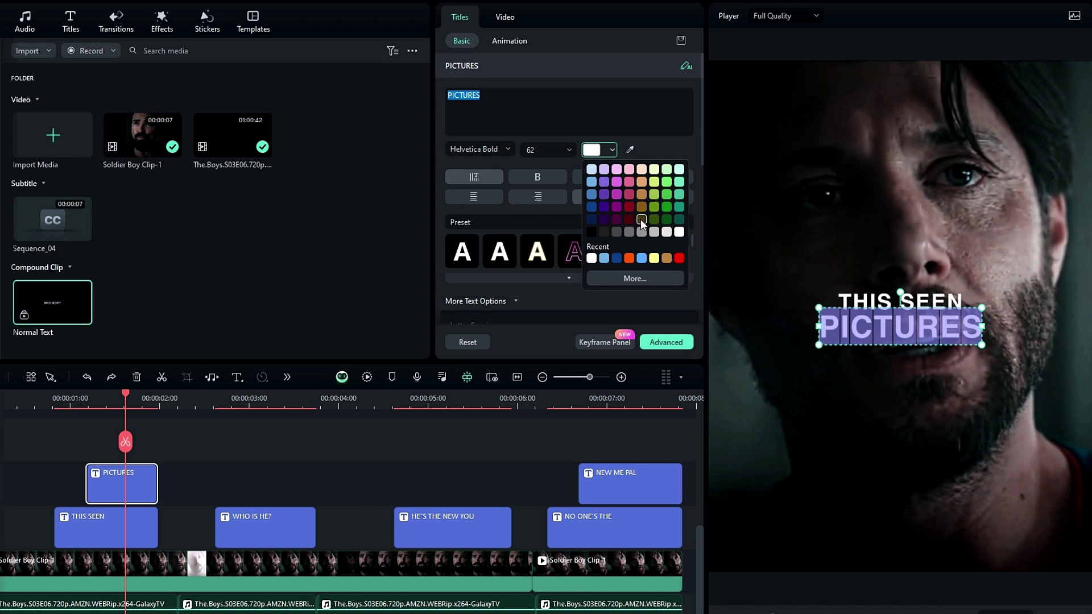
{"action": "left_click", "coordinate": [174, 436]}
Step: Make the word HE red in WHO IS HE? and HE'S THE NEW YOU
{"action": "left_click", "coordinate": [282, 406]}
{"action": "left_click", "coordinate": [295, 514]}
{"action": "double_click", "coordinate": [480, 96]}
{"action": "left_click", "coordinate": [595, 149]}
{"action": "left_click", "coordinate": [679, 259]}
{"action": "left_click", "coordinate": [450, 422]}
{"action": "left_click", "coordinate": [449, 529]}
{"action": "double_click", "coordinate": [453, 95]}
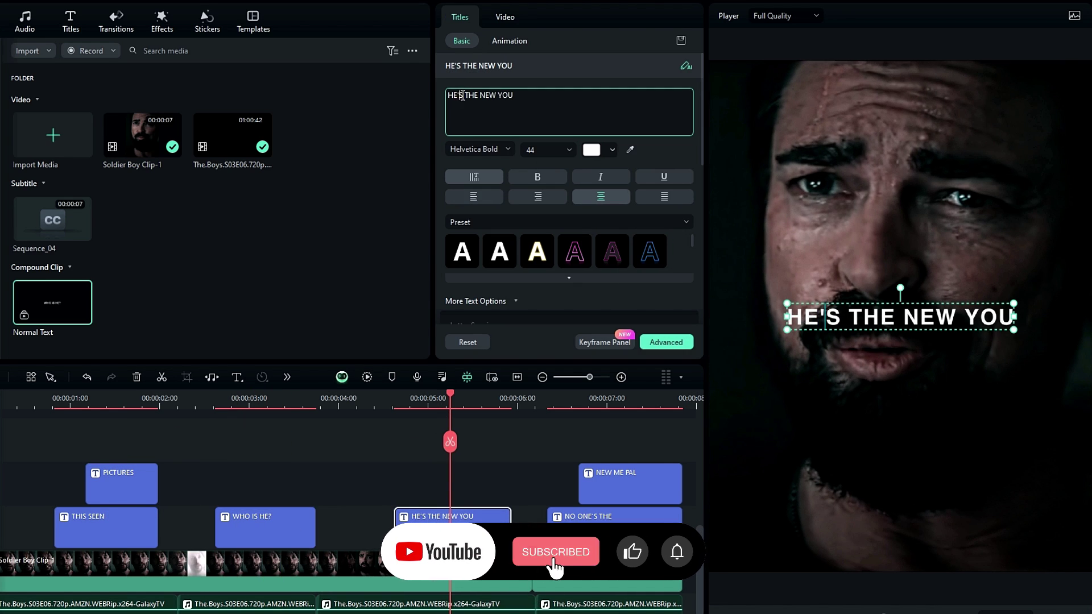
{"action": "left_click", "coordinate": [592, 150]}
{"action": "left_click", "coordinate": [679, 259]}
Step: Make ONE'S and ME red, then preview the coloured captions
{"action": "left_click", "coordinate": [613, 418]}
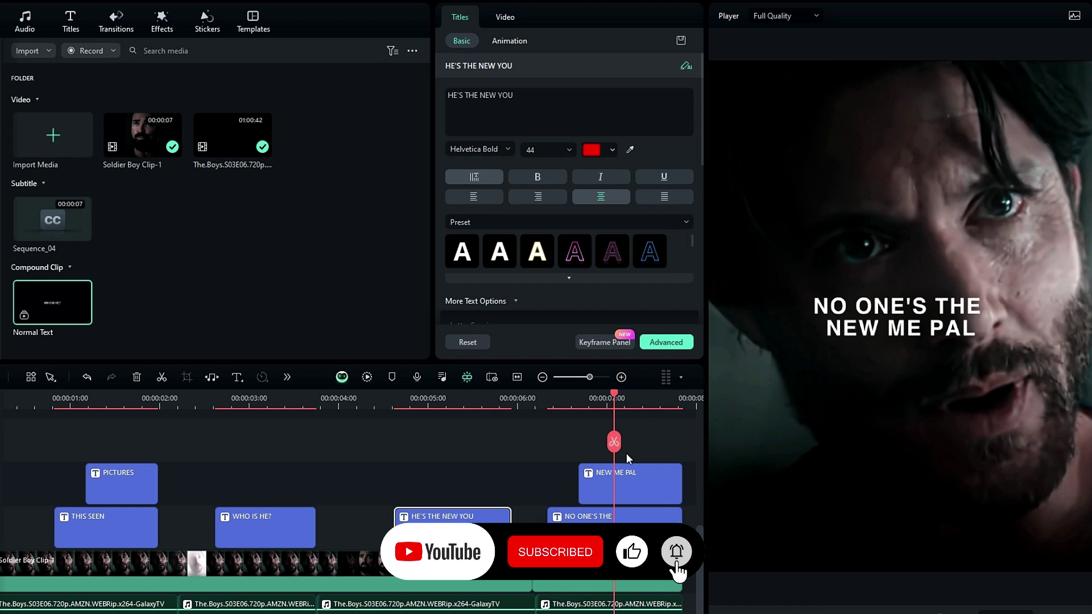
{"action": "double_click", "coordinate": [471, 95]}
{"action": "left_click", "coordinate": [591, 149]}
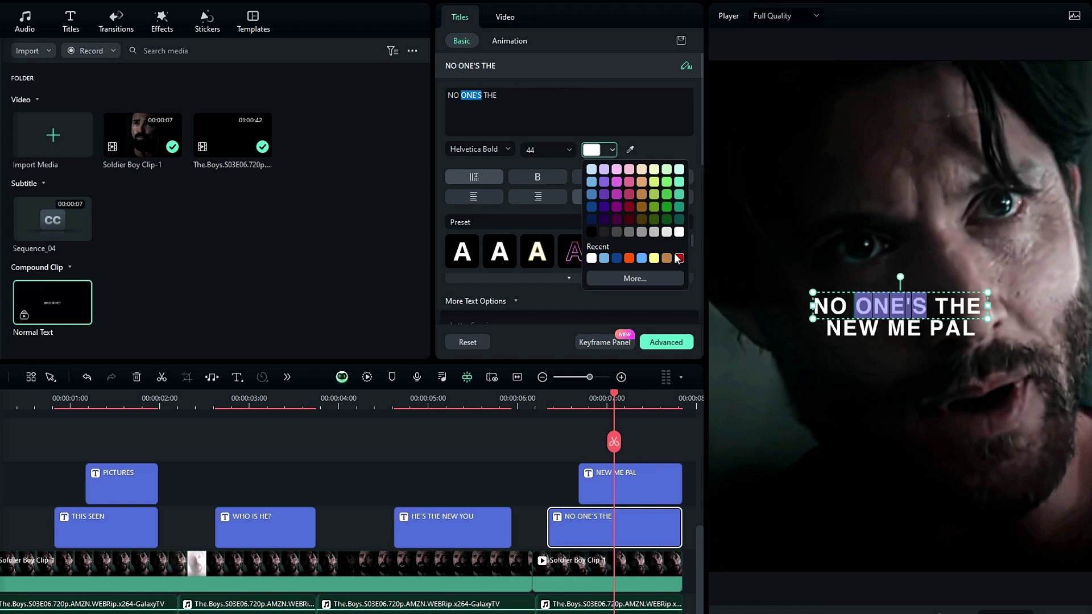
{"action": "left_click", "coordinate": [679, 258]}
{"action": "left_click", "coordinate": [630, 487]}
{"action": "double_click", "coordinate": [468, 95]}
{"action": "left_click", "coordinate": [591, 150]}
{"action": "left_click", "coordinate": [679, 258]}
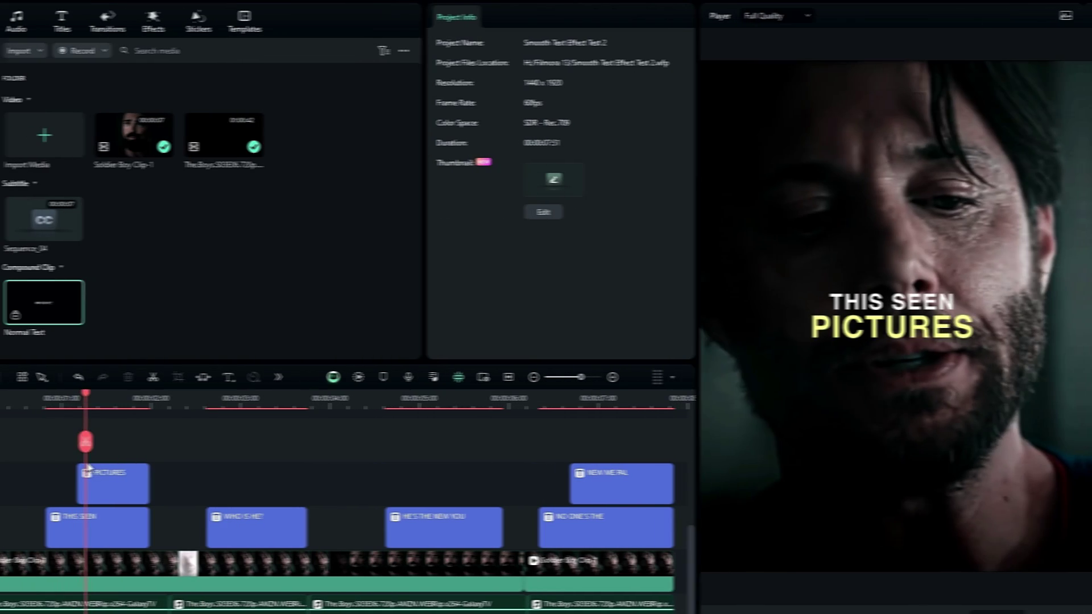
{"action": "left_click_drag", "start_coordinate": [151, 470], "coordinate": [615, 465]}
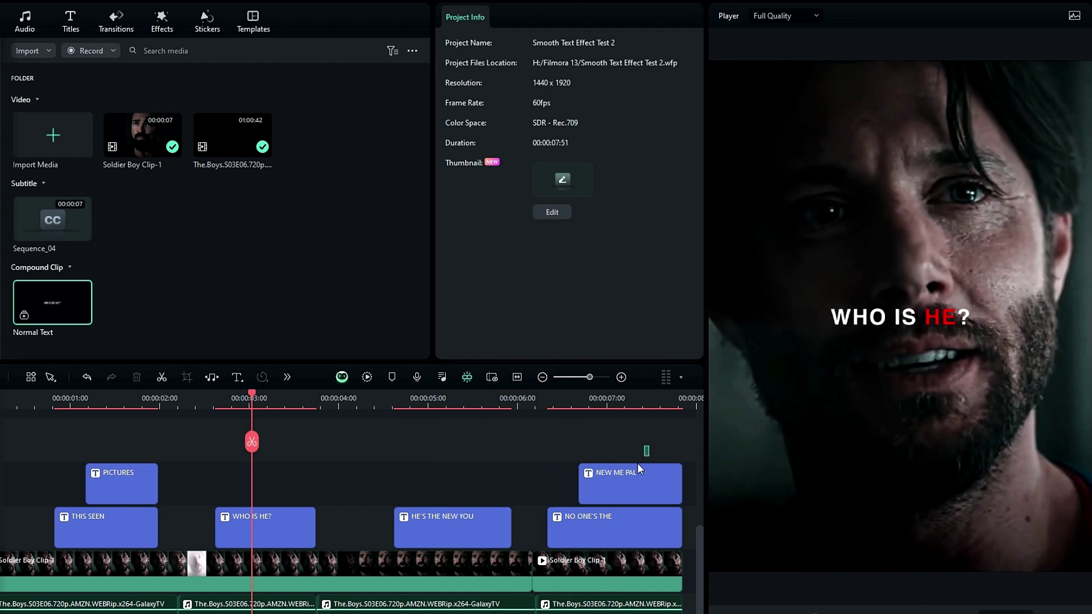
{"action": "left_click_drag", "start_coordinate": [649, 446], "coordinate": [168, 521]}
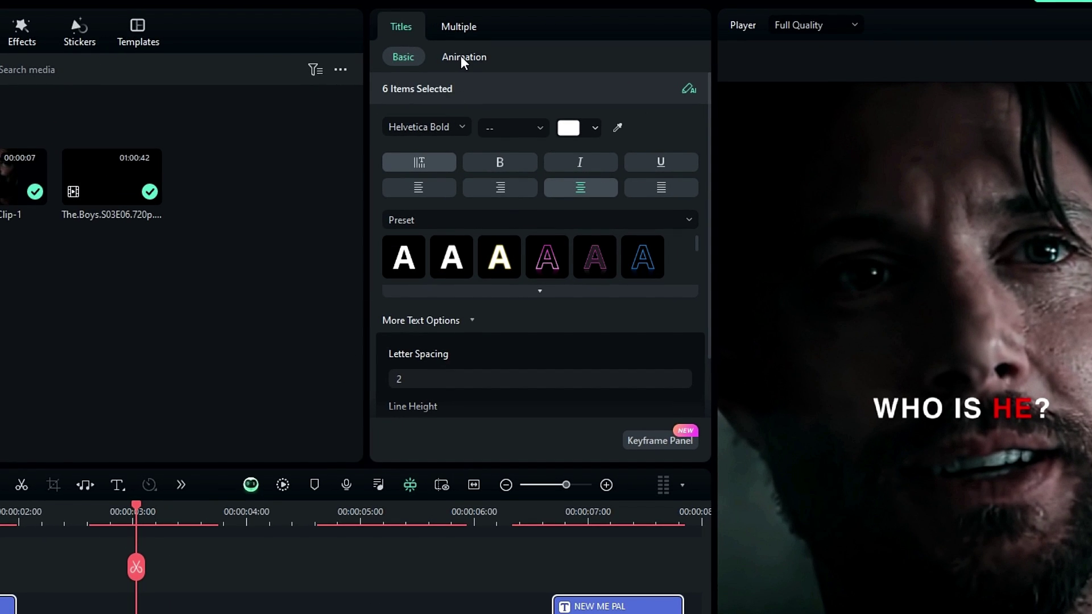
Step: Apply the Appearing in-animation at maximum duration to all six captions and play it back
{"action": "left_click", "coordinate": [464, 59]}
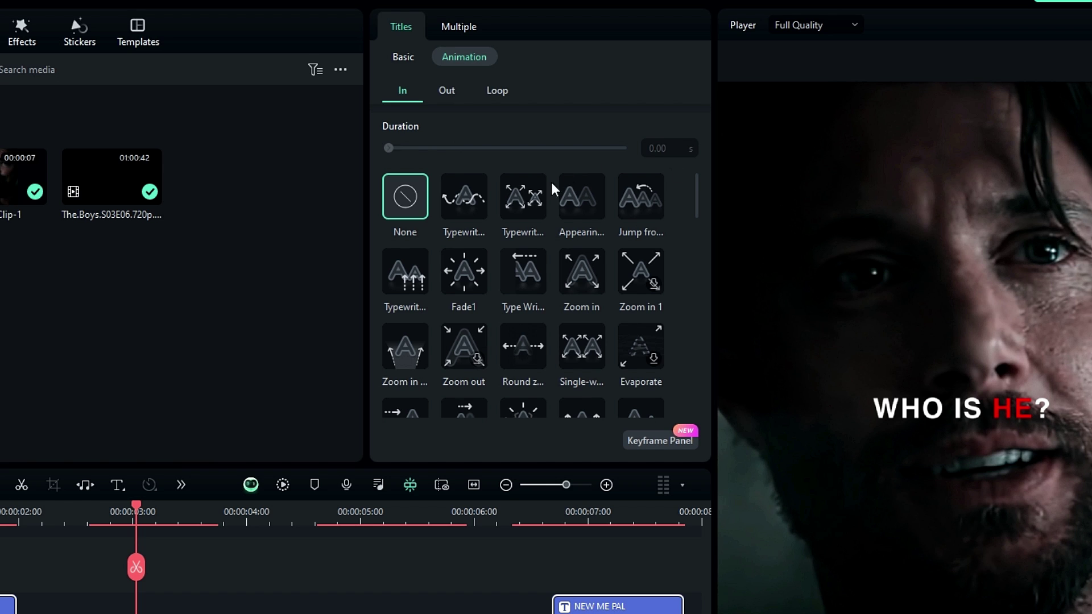
{"action": "scroll", "coordinate": [546, 250], "scroll_direction": "down", "scroll_amount": 2}
{"action": "scroll", "coordinate": [549, 250], "scroll_direction": "up", "scroll_amount": 2}
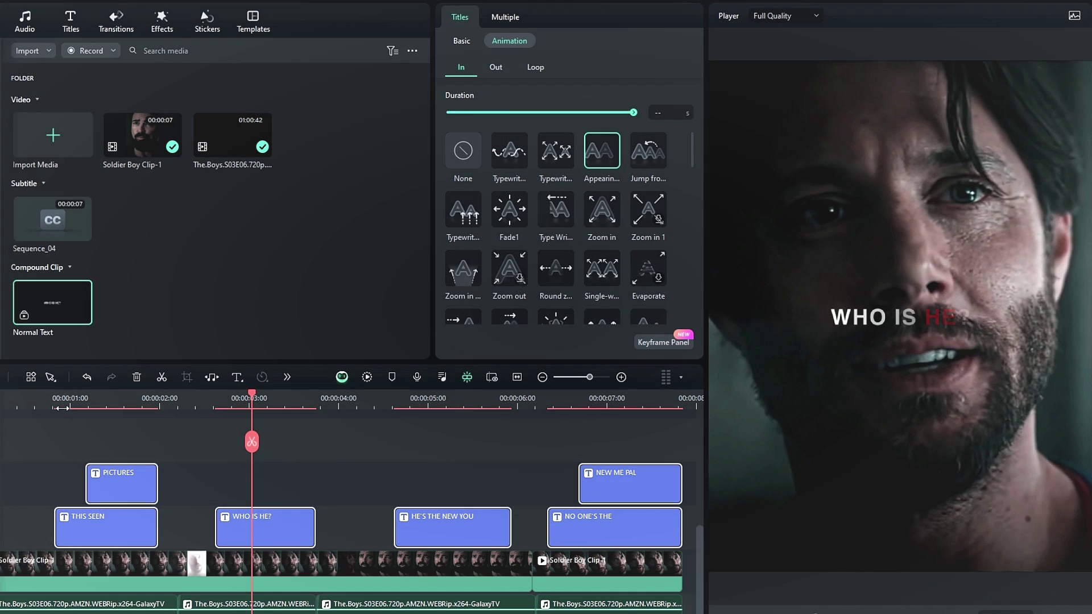
{"action": "left_click_drag", "start_coordinate": [59, 406], "coordinate": [40, 405]}
{"action": "left_click", "coordinate": [74, 442]}
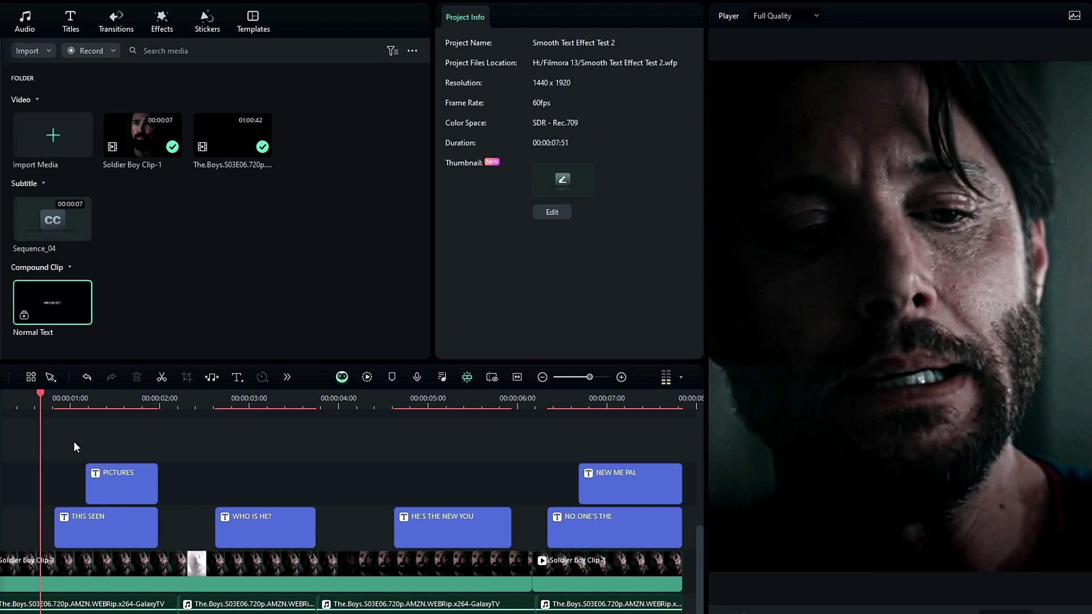
{"action": "key", "text": "space"}
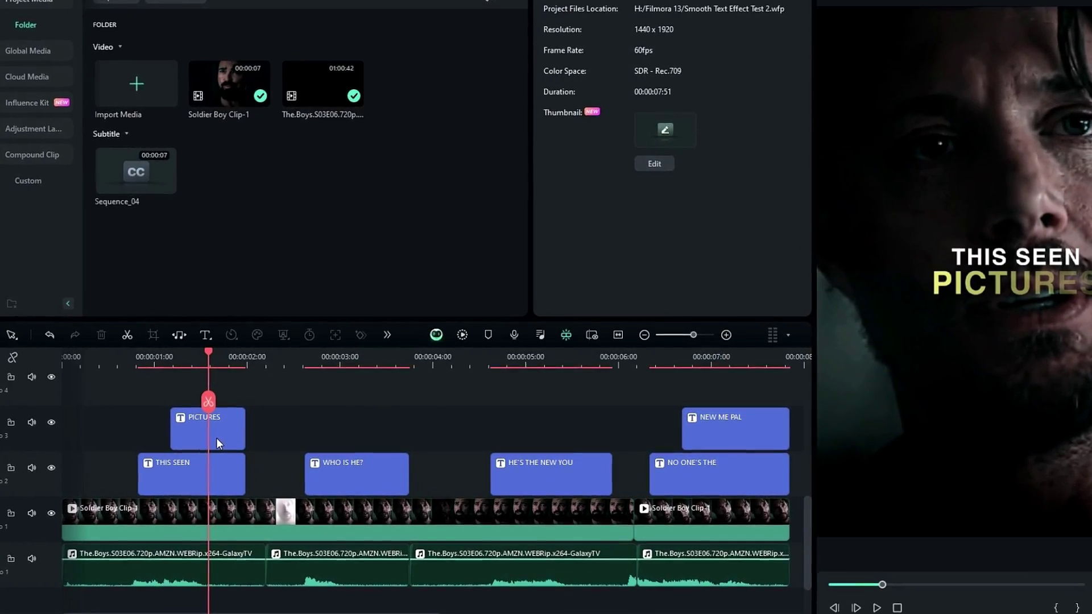
Step: Convert the PICTURES and THIS SEEN captions into compound clips with Alt+G
{"action": "left_click", "coordinate": [216, 438]}
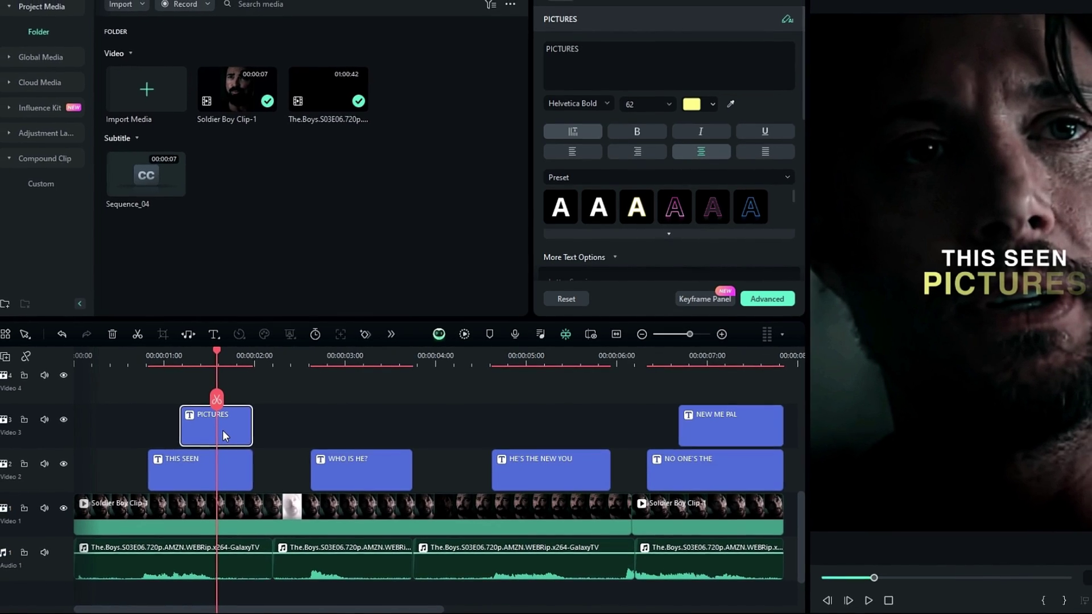
{"action": "key", "text": "alt+g"}
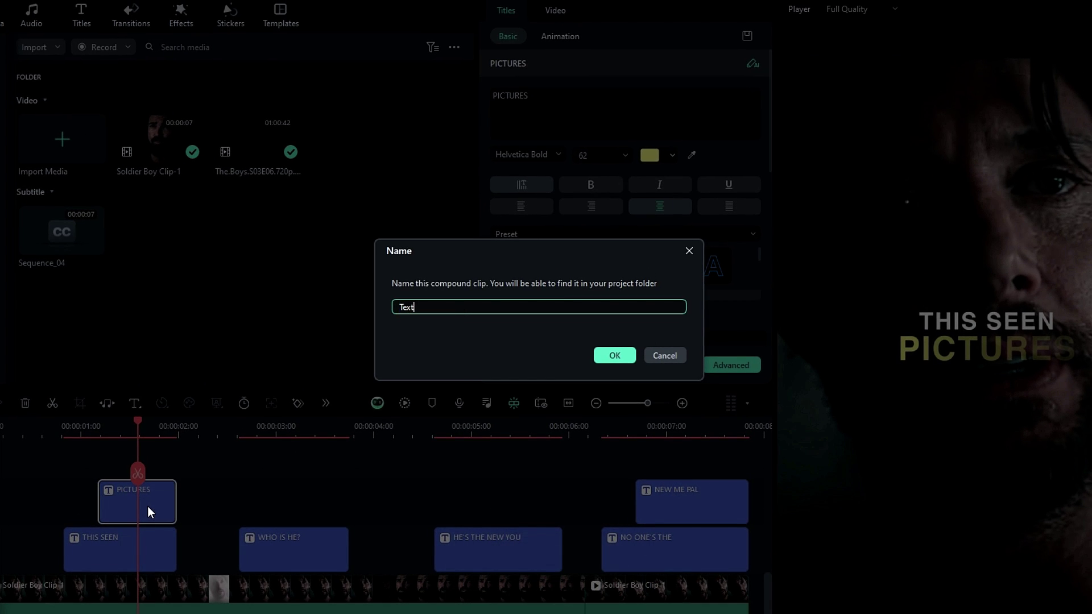
{"action": "key", "text": "Return"}
{"action": "left_click", "coordinate": [133, 556]}
{"action": "key", "text": "alt+g"}
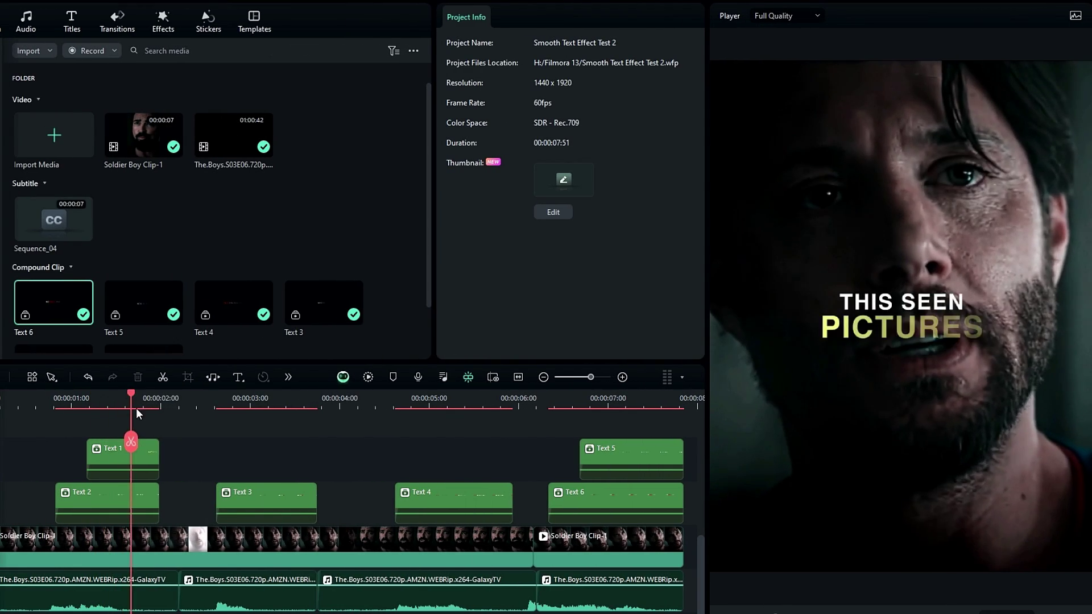
{"action": "left_click_drag", "start_coordinate": [135, 407], "coordinate": [437, 459]}
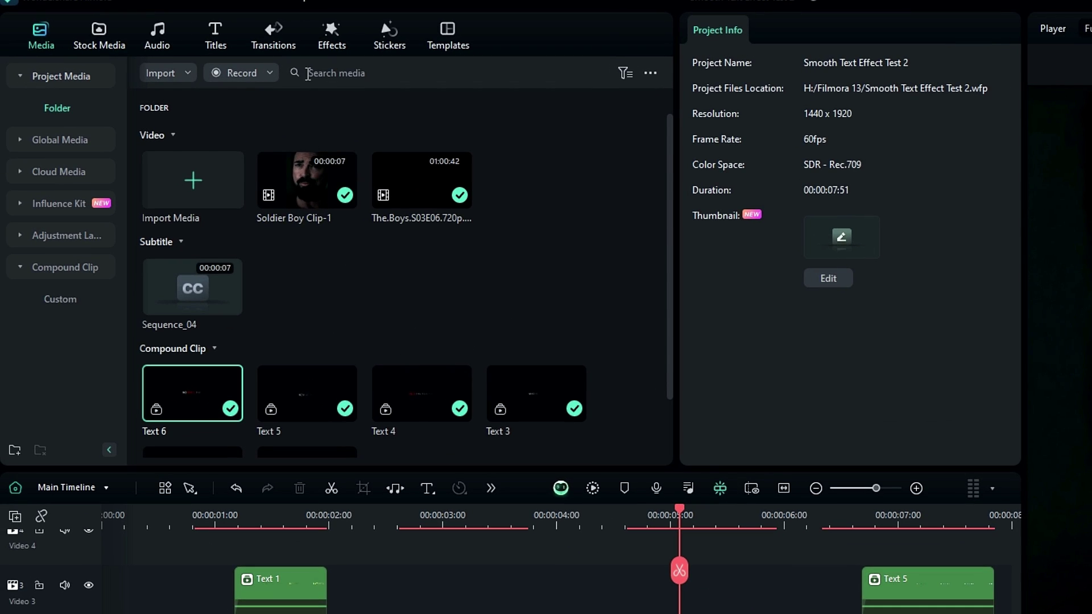
Step: Apply BCC Plus Glow from Boris FX > Plus Lights to the Text 2 clip
{"action": "left_click", "coordinate": [329, 31]}
{"action": "left_click", "coordinate": [63, 141]}
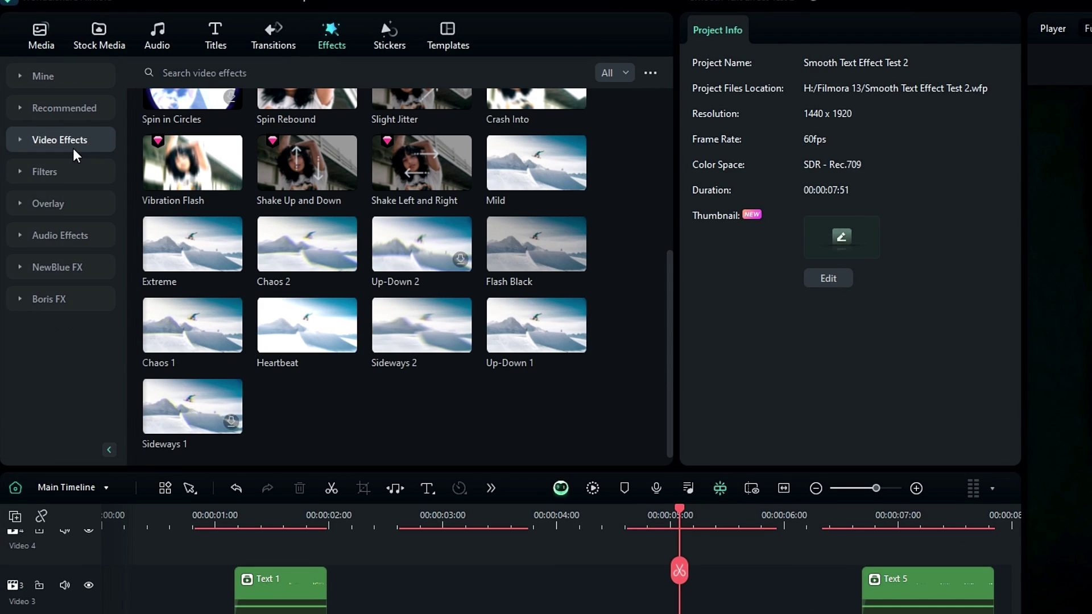
{"action": "left_click", "coordinate": [65, 307]}
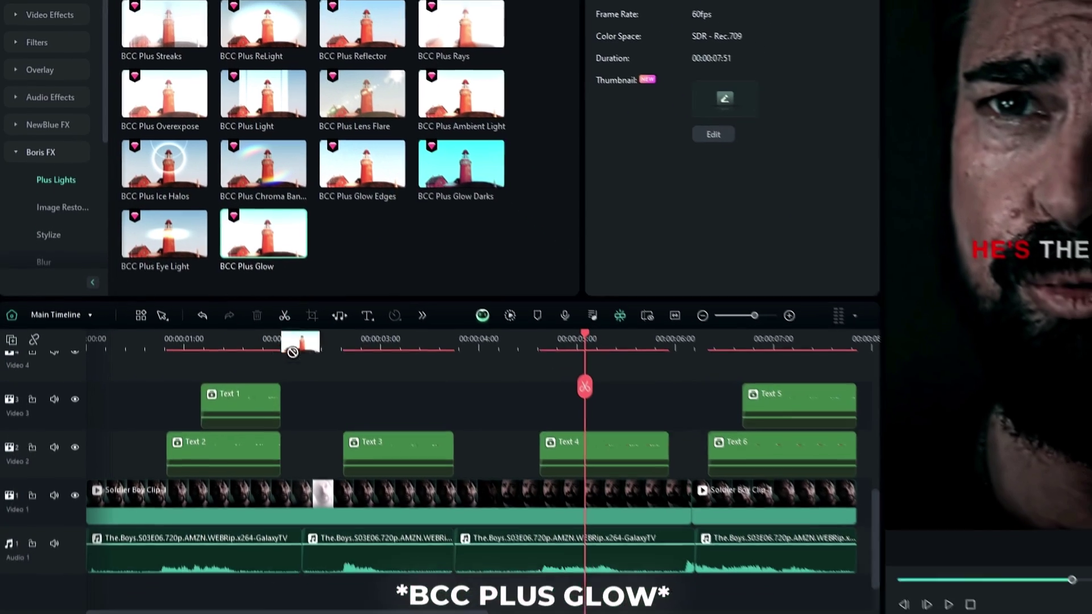
{"action": "left_click_drag", "start_coordinate": [344, 455], "coordinate": [210, 447]}
{"action": "left_click_drag", "start_coordinate": [214, 332], "coordinate": [224, 336]}
Step: Set glow brightness to 400 and colour correction brightness to 30
{"action": "left_click", "coordinate": [507, 36]}
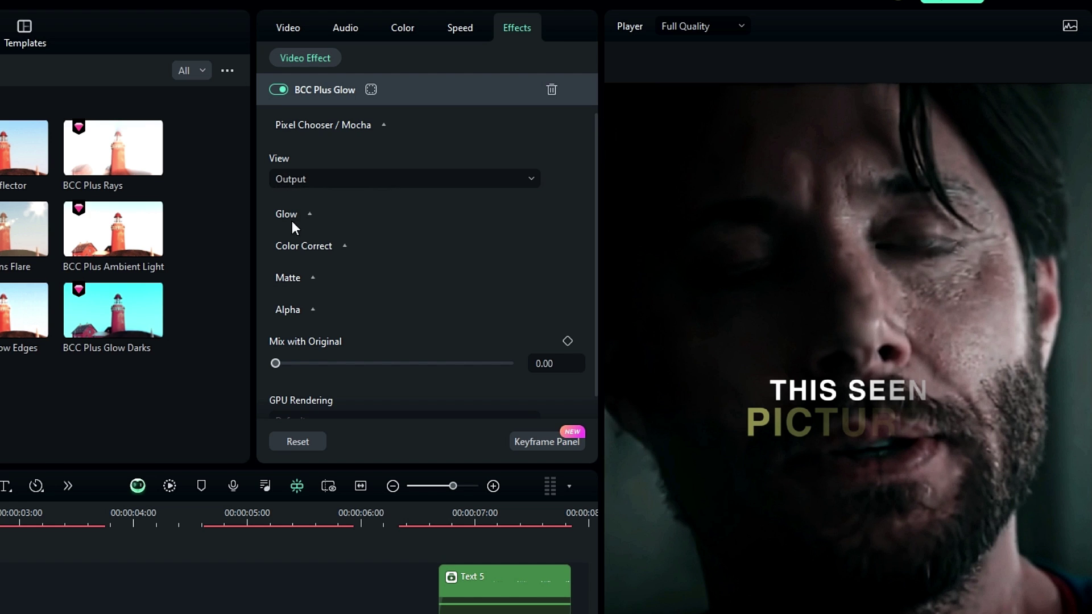
{"action": "left_click", "coordinate": [287, 215]}
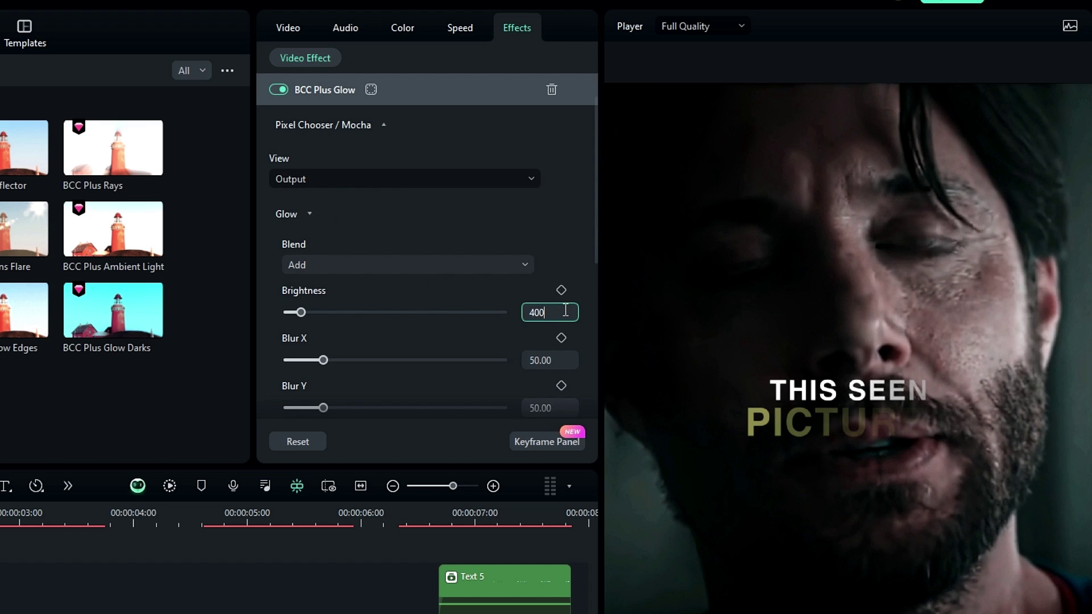
{"action": "key", "text": "Return"}
{"action": "scroll", "coordinate": [429, 329], "scroll_direction": "down", "scroll_amount": 5}
{"action": "left_click", "coordinate": [331, 301]}
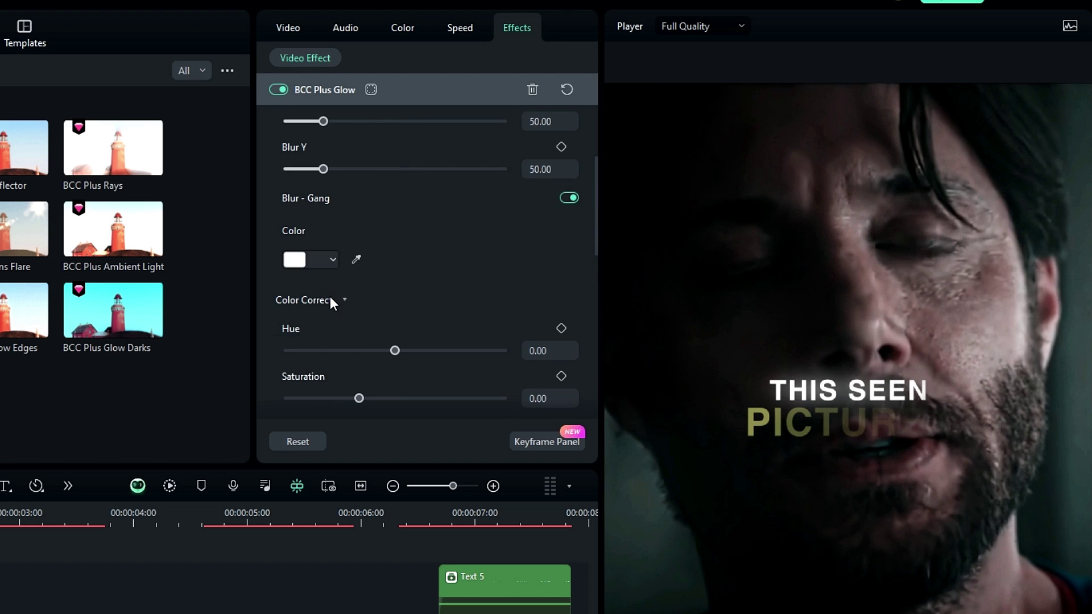
{"action": "scroll", "coordinate": [341, 299], "scroll_direction": "down", "scroll_amount": 2}
{"action": "left_click", "coordinate": [539, 350]}
{"action": "type", "text": "30"}
{"action": "key", "text": "Return"}
Step: Set the glow's matte position to 60 and GPU rendering to 16 bit float
{"action": "scroll", "coordinate": [462, 335], "scroll_direction": "down", "scroll_amount": 3}
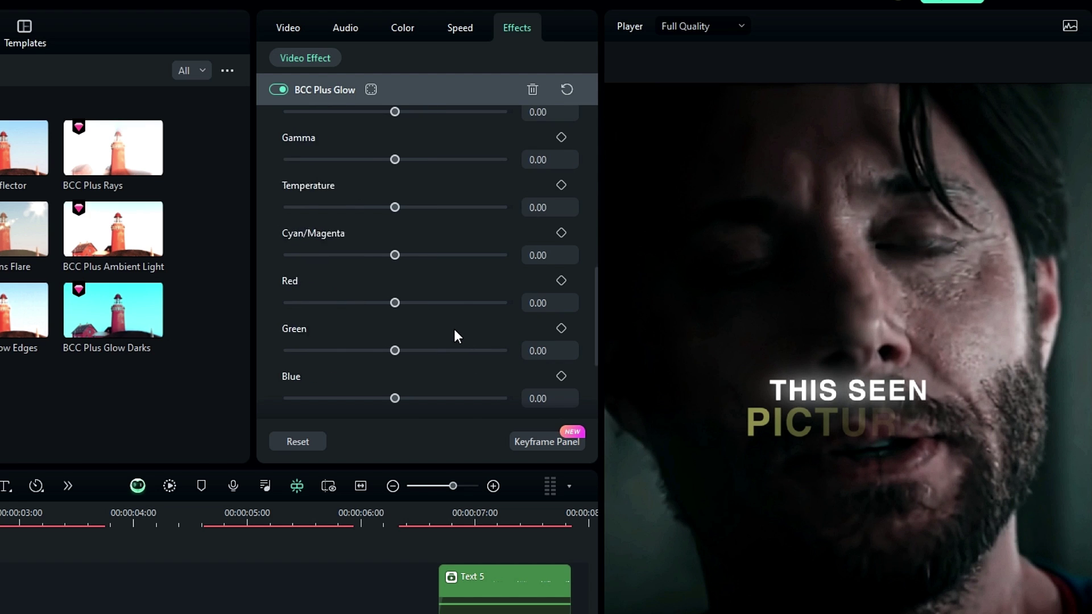
{"action": "scroll", "coordinate": [454, 336], "scroll_direction": "down", "scroll_amount": 3}
{"action": "left_click", "coordinate": [310, 291]}
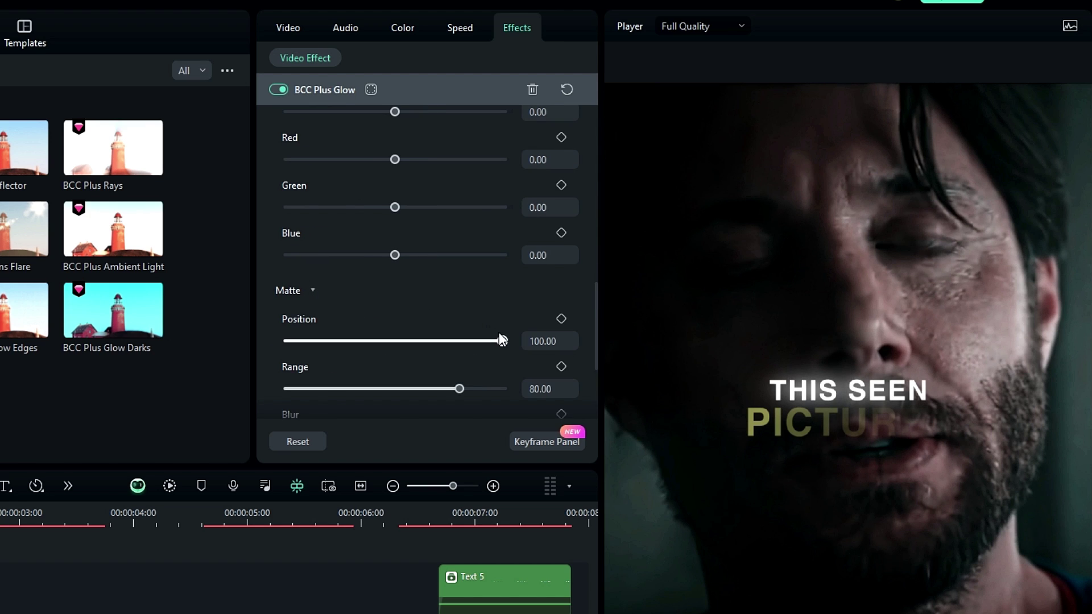
{"action": "left_click_drag", "start_coordinate": [457, 349], "coordinate": [435, 343]}
{"action": "left_click", "coordinate": [580, 342]}
{"action": "type", "text": "60"}
{"action": "key", "text": "Return"}
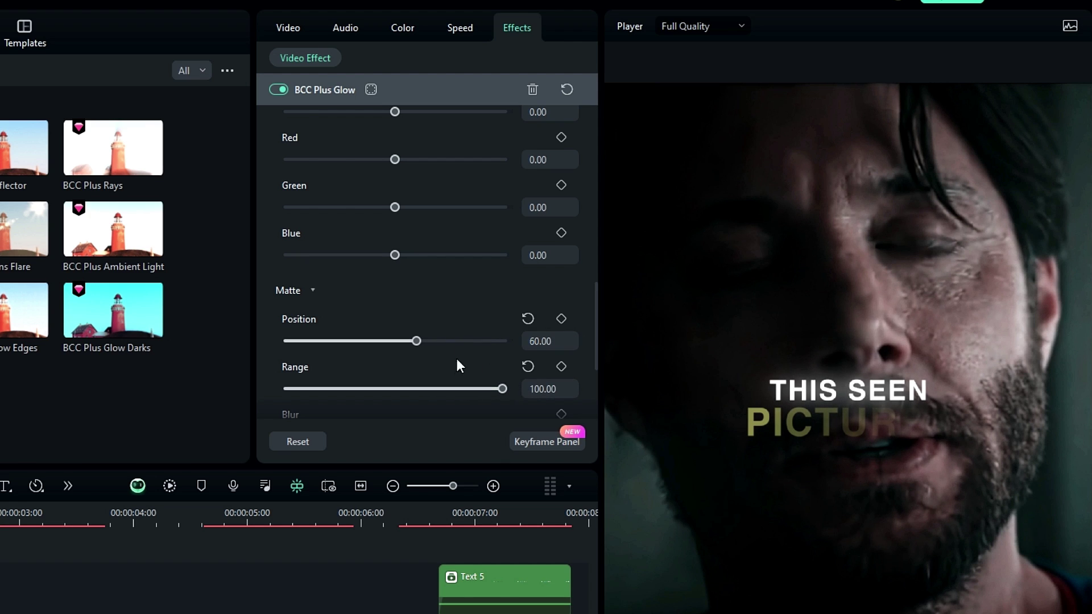
{"action": "scroll", "coordinate": [479, 355], "scroll_direction": "down", "scroll_amount": 3}
{"action": "scroll", "coordinate": [366, 398], "scroll_direction": "down", "scroll_amount": 1}
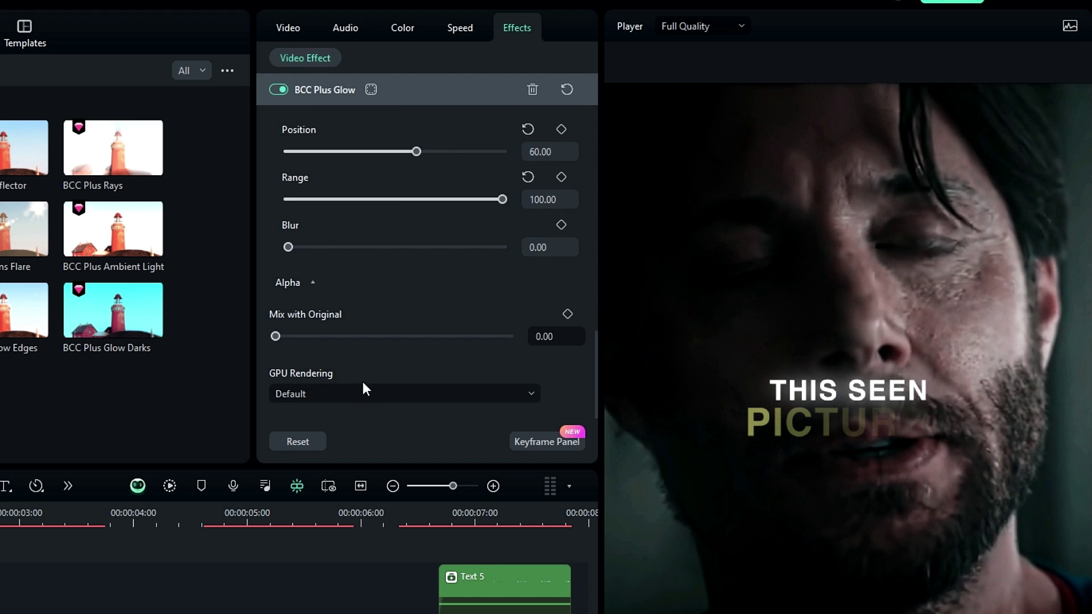
{"action": "left_click", "coordinate": [322, 393]}
{"action": "left_click", "coordinate": [328, 449]}
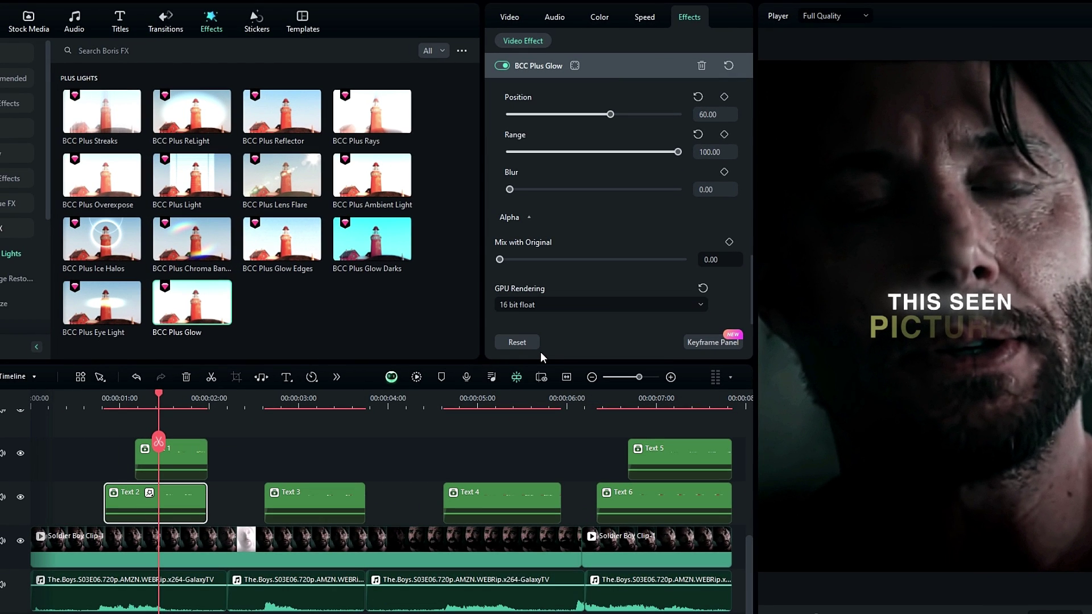
Step: Paste the Text 2 glow onto the Text 3–Text 6 caption clips and preview it
{"action": "right_click", "coordinate": [165, 503]}
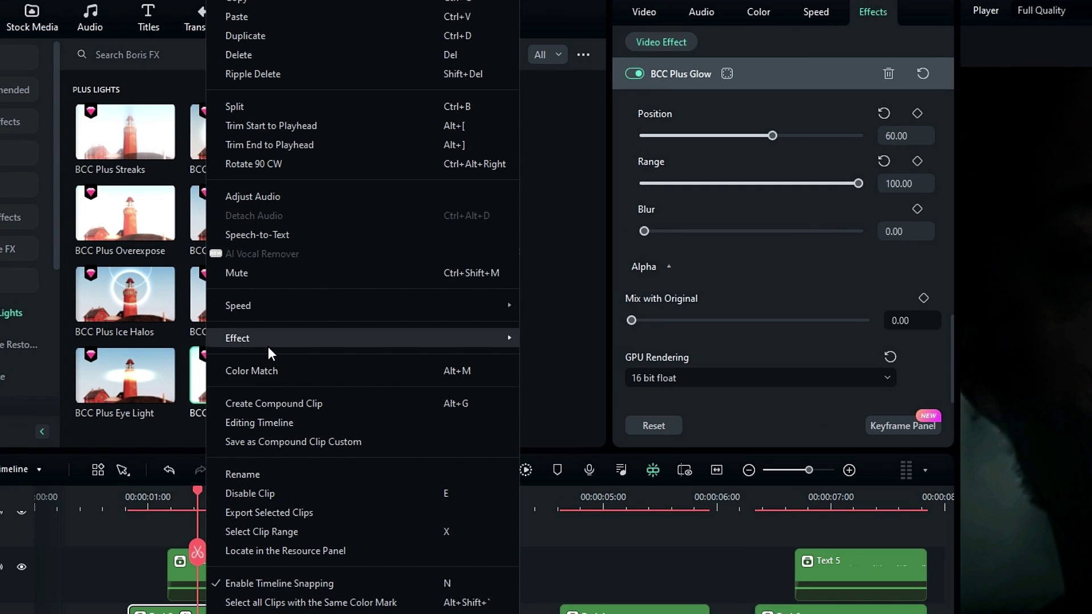
{"action": "mouse_move", "coordinate": [268, 344]}
{"action": "left_click_drag", "start_coordinate": [273, 454], "coordinate": [653, 513]}
{"action": "right_click", "coordinate": [185, 452]}
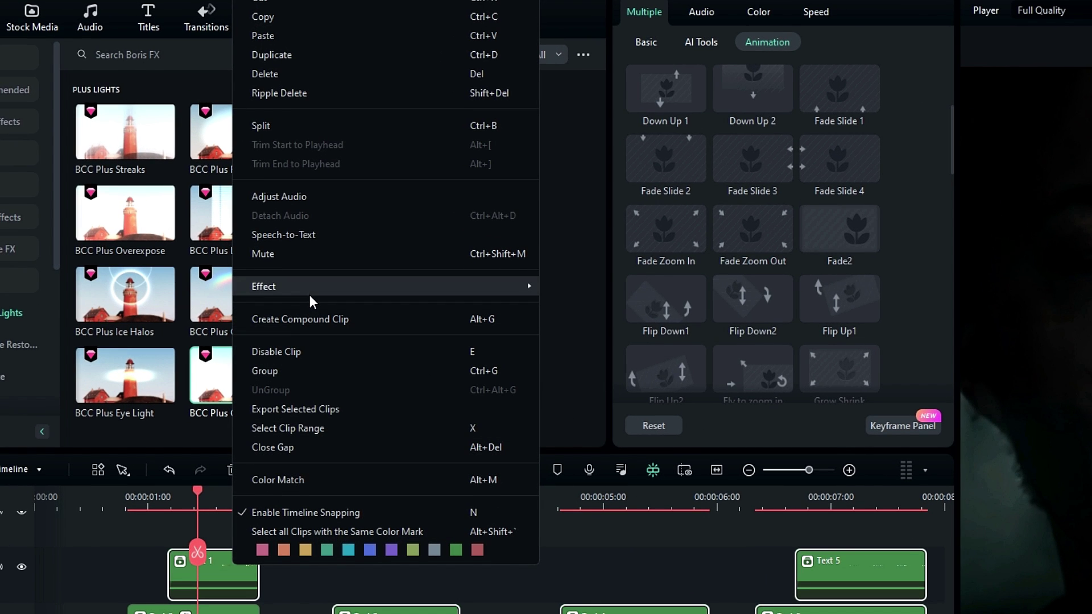
{"action": "mouse_move", "coordinate": [310, 295]}
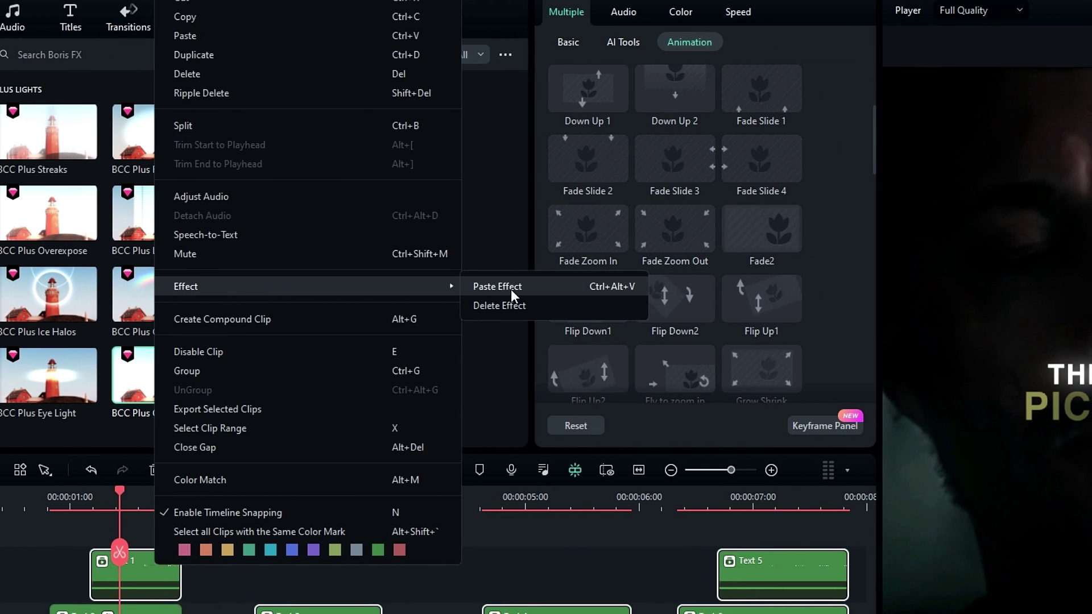
{"action": "left_click", "coordinate": [511, 289]}
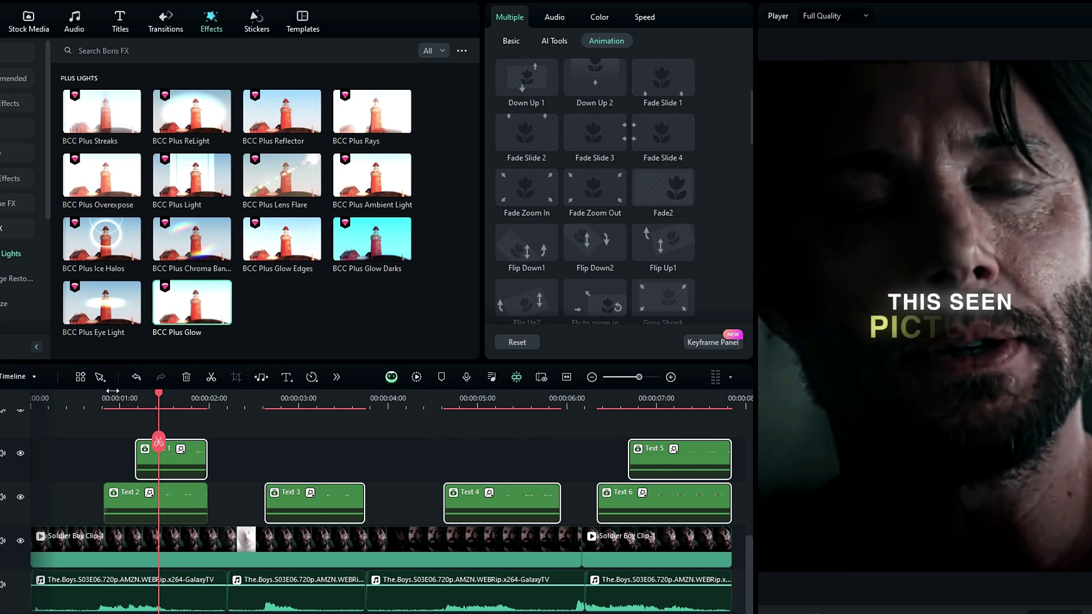
{"action": "left_click_drag", "start_coordinate": [112, 392], "coordinate": [182, 409]}
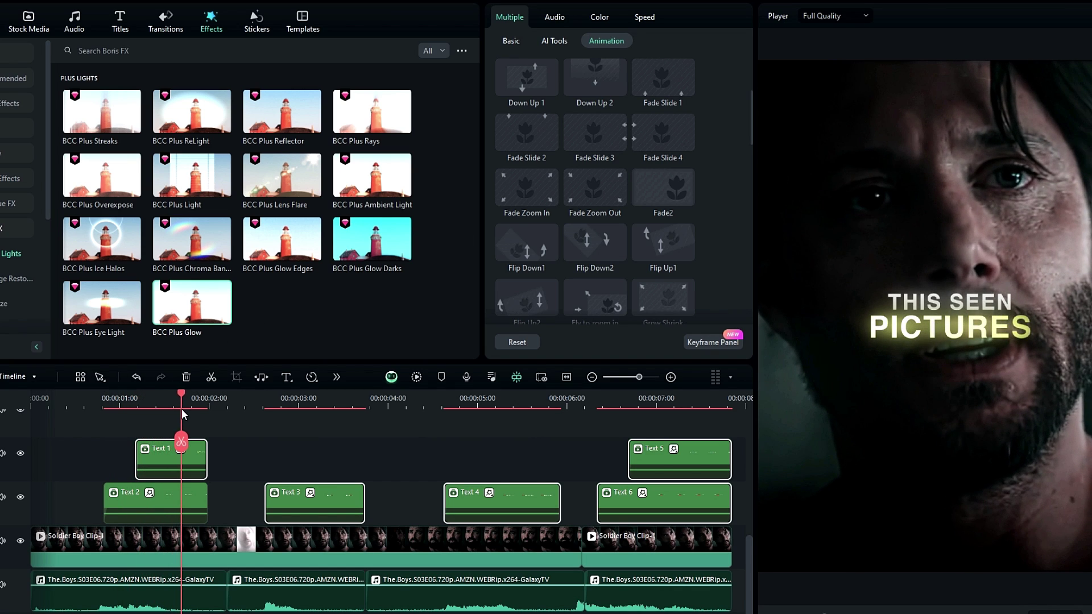
Step: Set the Text 1 caption's BCC Plus Glow brightness to 300
{"action": "left_click", "coordinate": [163, 459]}
{"action": "left_click", "coordinate": [690, 17]}
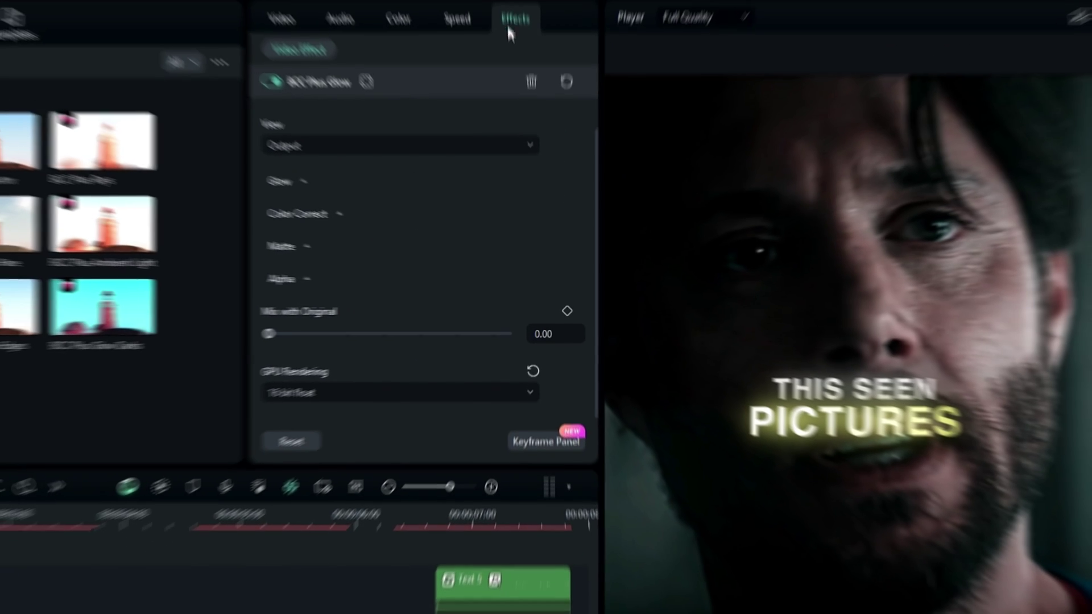
{"action": "left_click", "coordinate": [524, 143]}
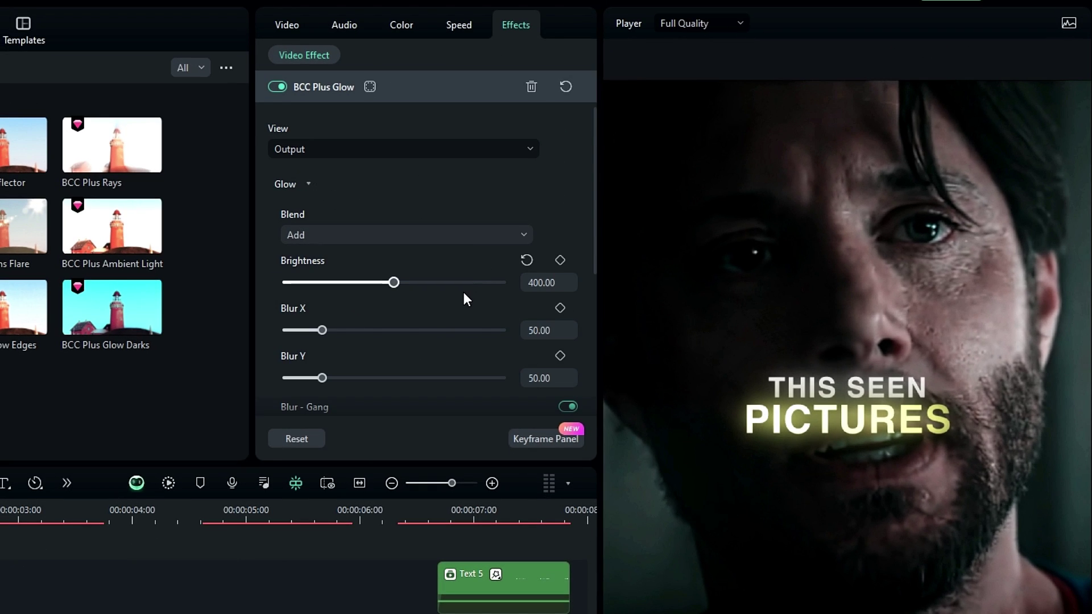
{"action": "left_click", "coordinate": [537, 278]}
{"action": "type", "text": "300"}
{"action": "key", "text": "Return"}
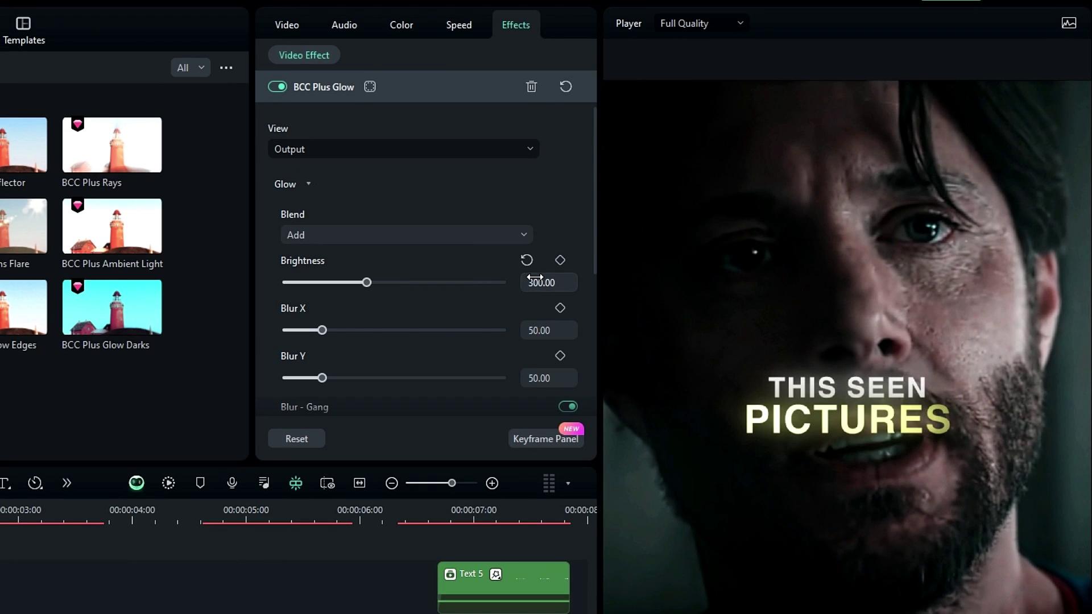
Step: Adjust the glow's colour correction and matte, e.g. Temperature -34.90 and Matte Position 55.80
{"action": "scroll", "coordinate": [422, 298], "scroll_direction": "down", "scroll_amount": 3}
{"action": "left_click", "coordinate": [324, 366]}
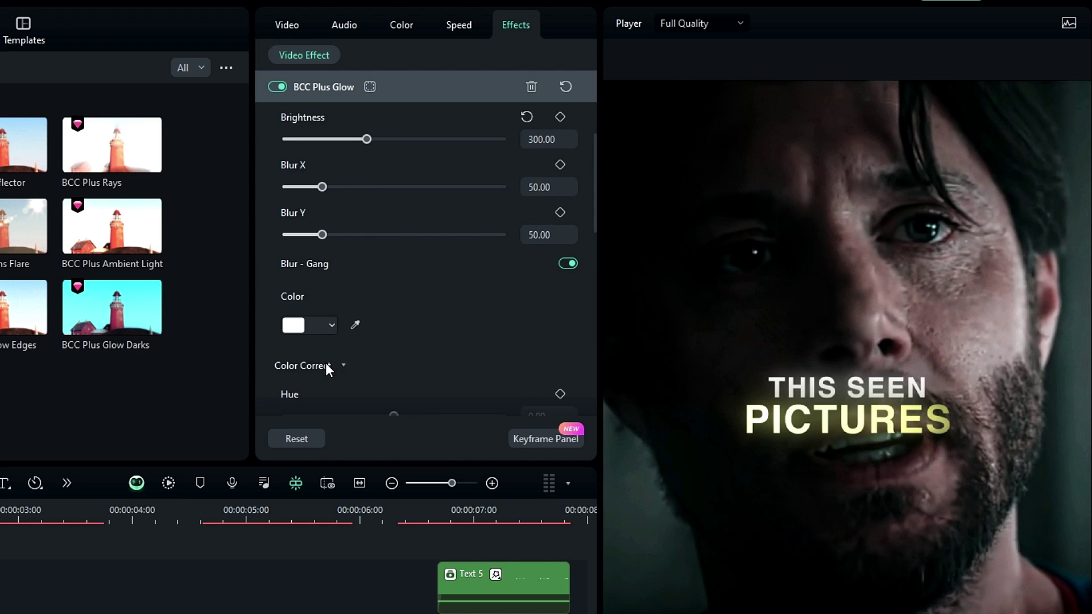
{"action": "scroll", "coordinate": [388, 336], "scroll_direction": "down", "scroll_amount": 6}
{"action": "left_click_drag", "start_coordinate": [393, 320], "coordinate": [376, 323]}
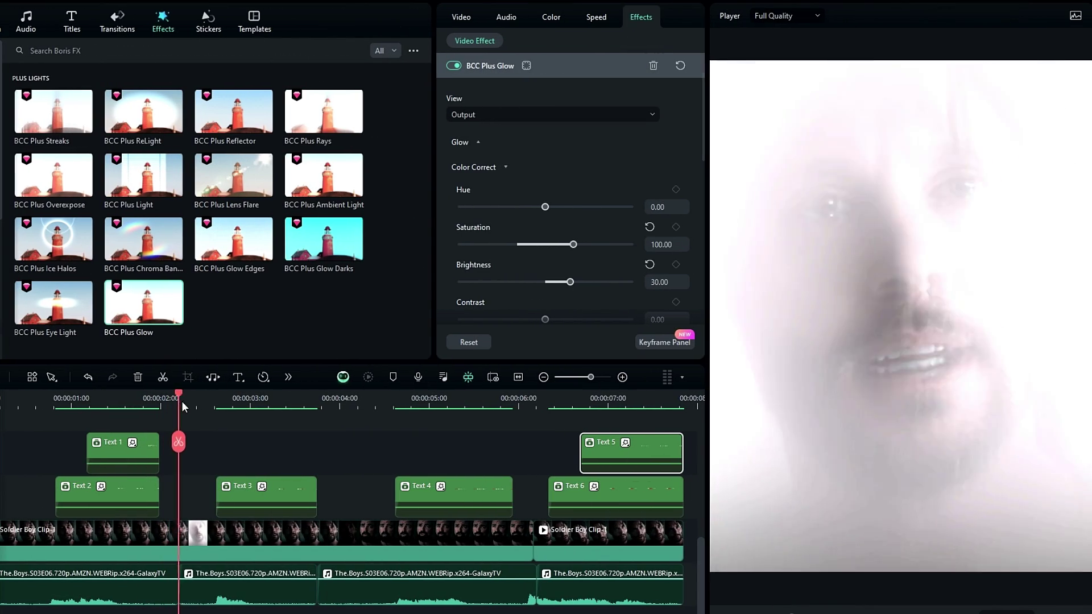
{"action": "left_click_drag", "start_coordinate": [182, 402], "coordinate": [115, 399]}
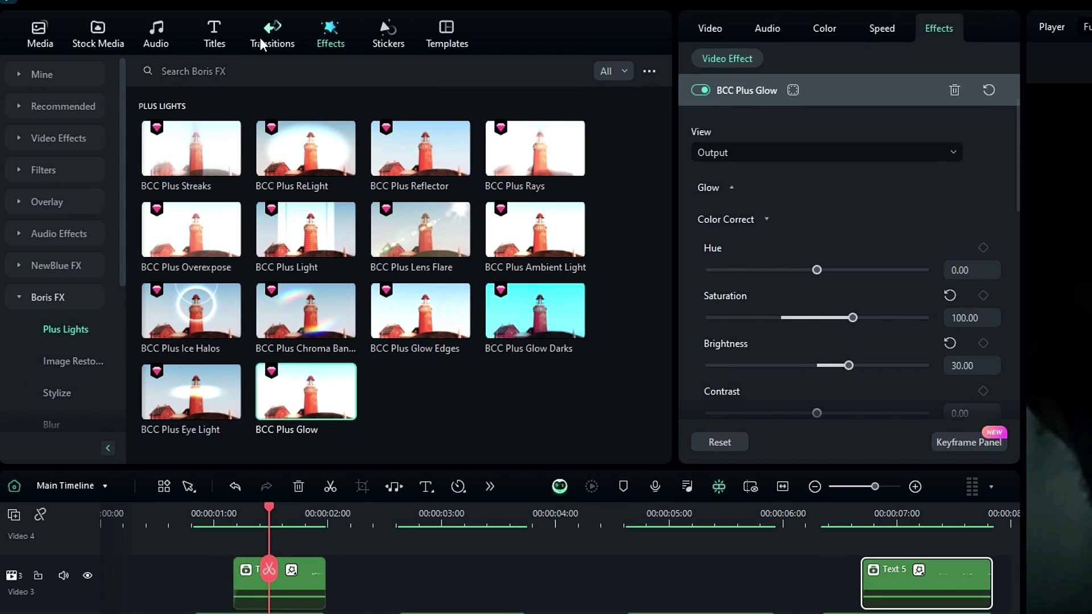
Step: Add the Warp Zoom 3 transition to the Text 2, Text 1 and another caption clip
{"action": "left_click", "coordinate": [110, 27]}
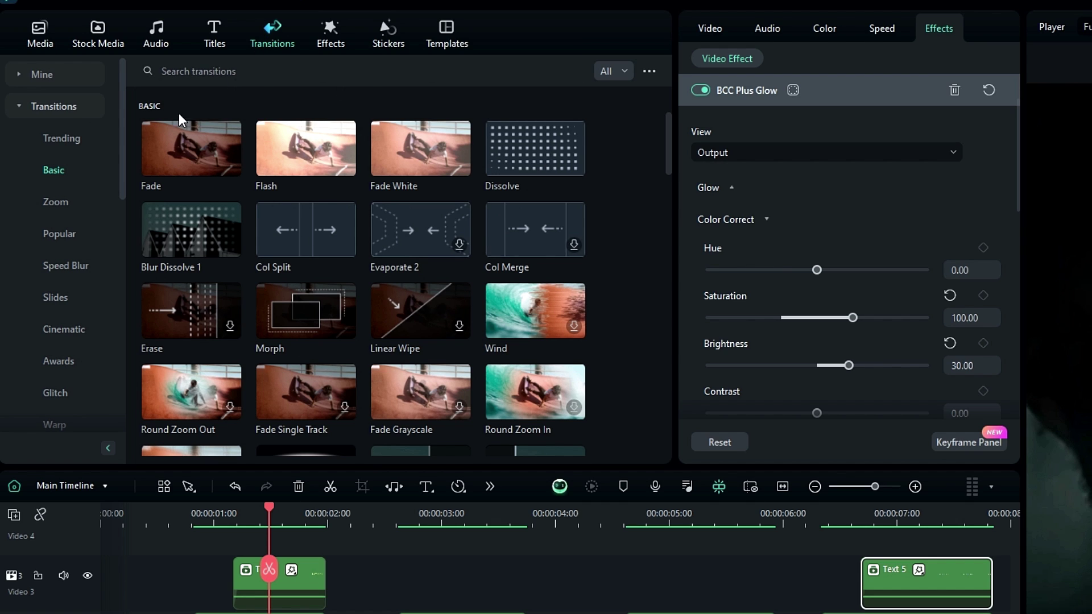
{"action": "left_click", "coordinate": [63, 202]}
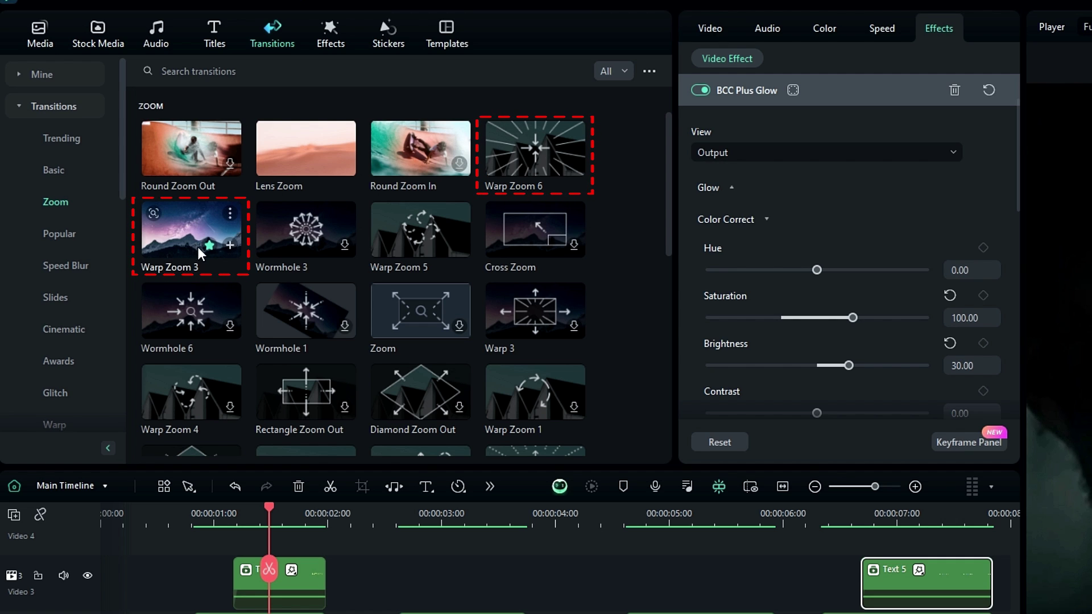
{"action": "left_click_drag", "start_coordinate": [192, 228], "coordinate": [160, 488]}
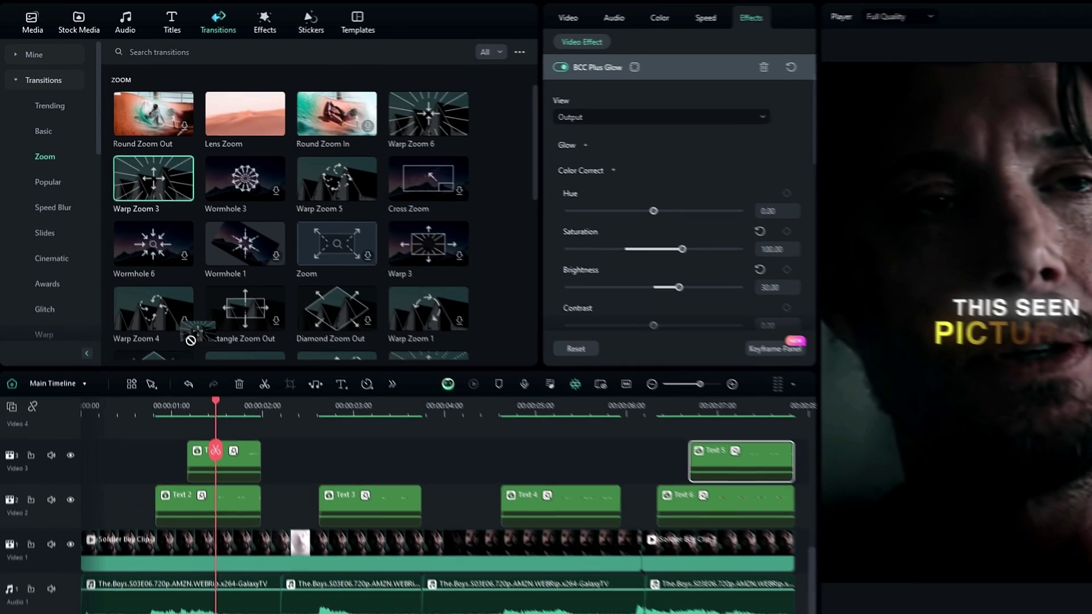
{"action": "left_click_drag", "start_coordinate": [162, 166], "coordinate": [221, 350]}
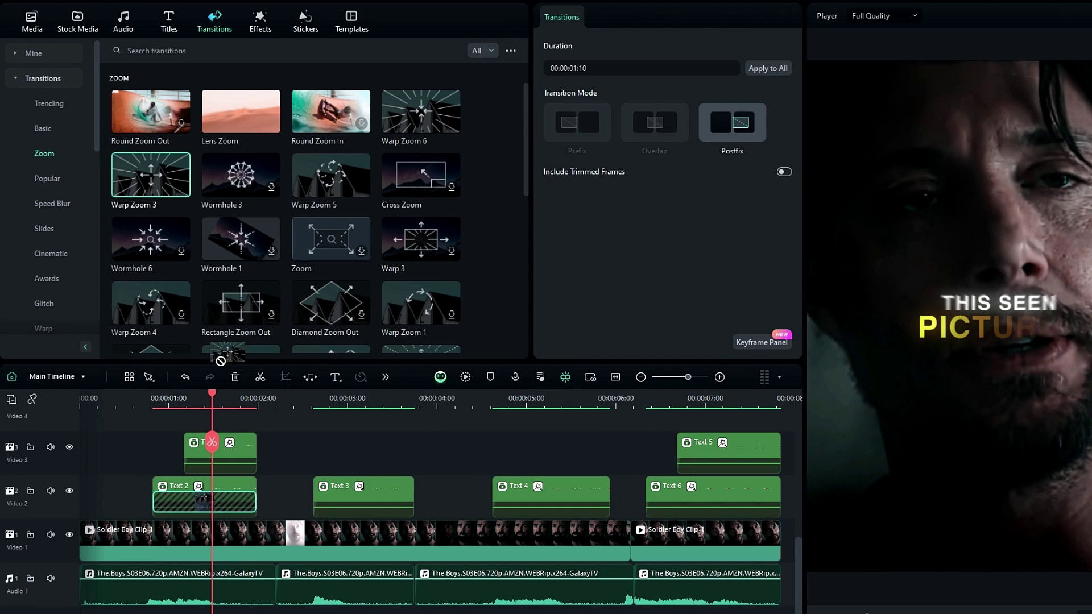
{"action": "left_click_drag", "start_coordinate": [192, 454], "coordinate": [192, 455]}
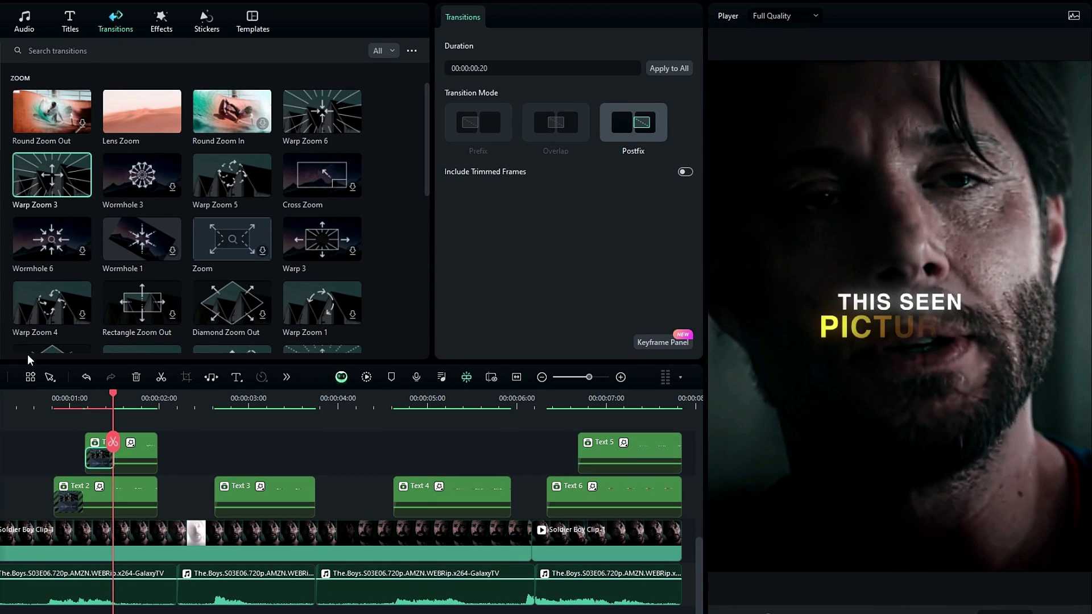
Step: Play back the captions to check the Warp Zoom transitions
{"action": "key", "text": "space"}
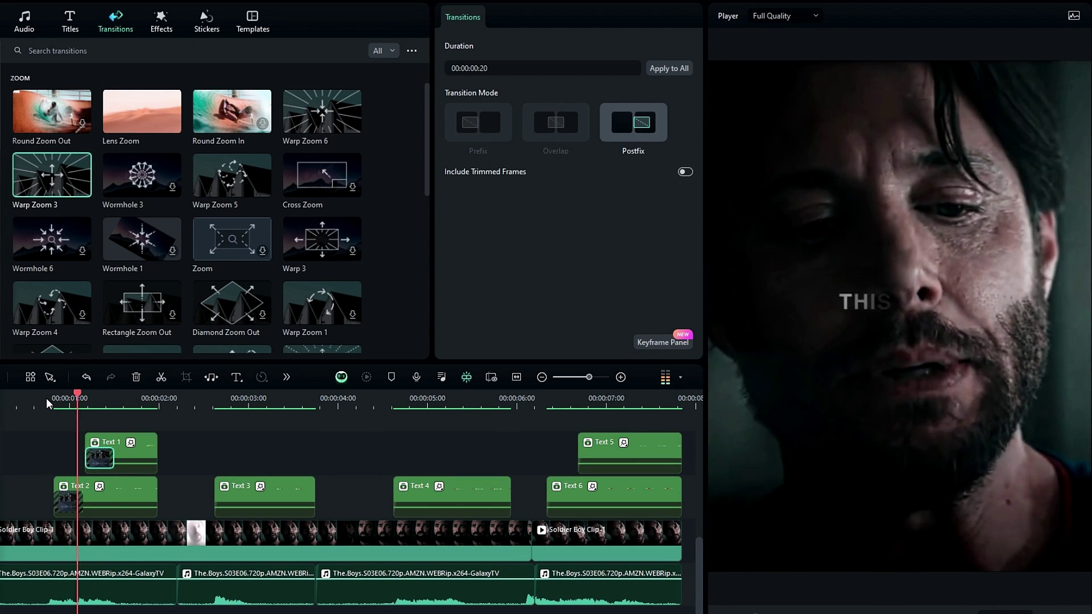
{"action": "left_click", "coordinate": [46, 398]}
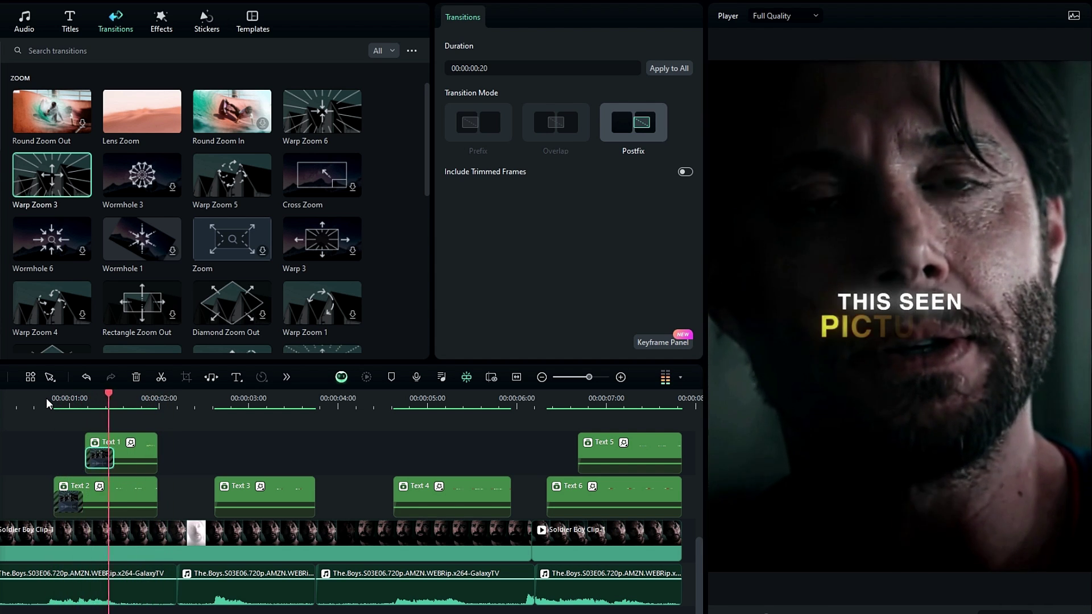
{"action": "left_click", "coordinate": [46, 398]}
{"action": "key", "text": "space"}
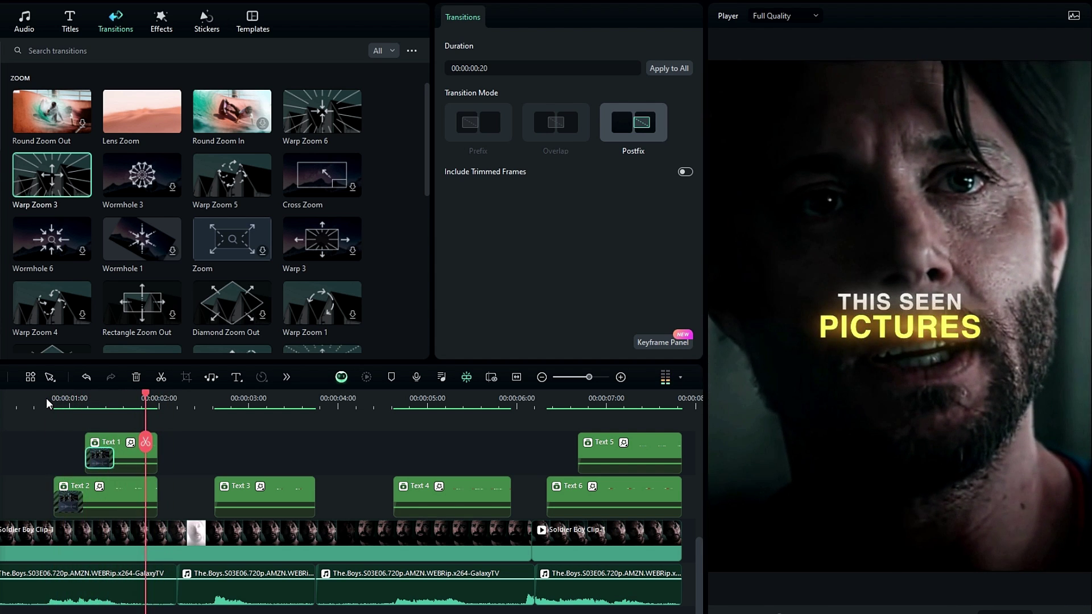
{"action": "left_click_drag", "start_coordinate": [146, 403], "coordinate": [140, 406]}
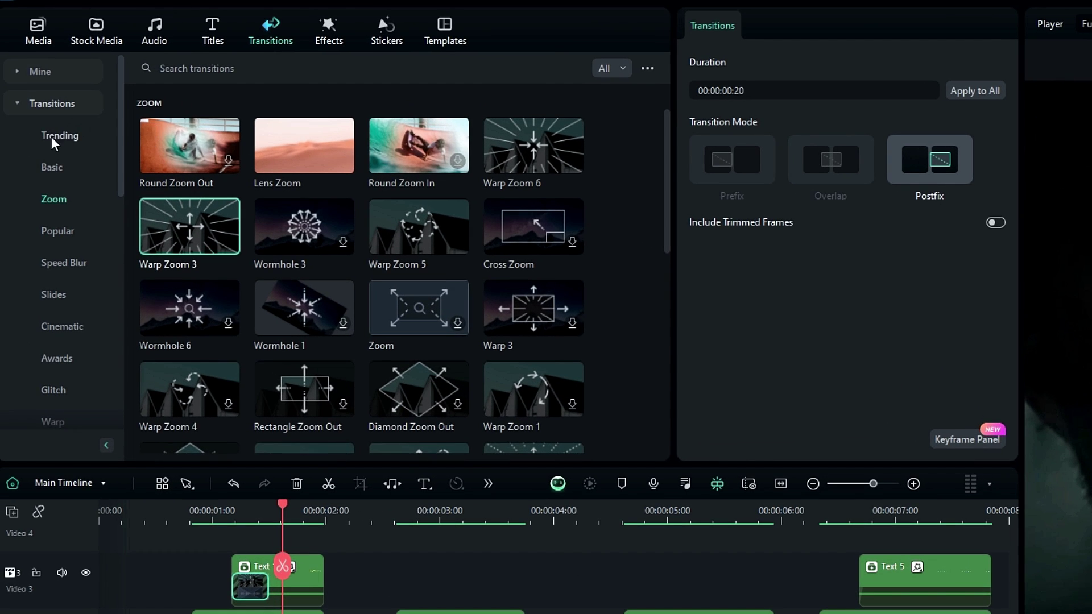
Step: Add Dissolve transitions to the ends of Text 1 and Text 2
{"action": "left_click", "coordinate": [56, 166]}
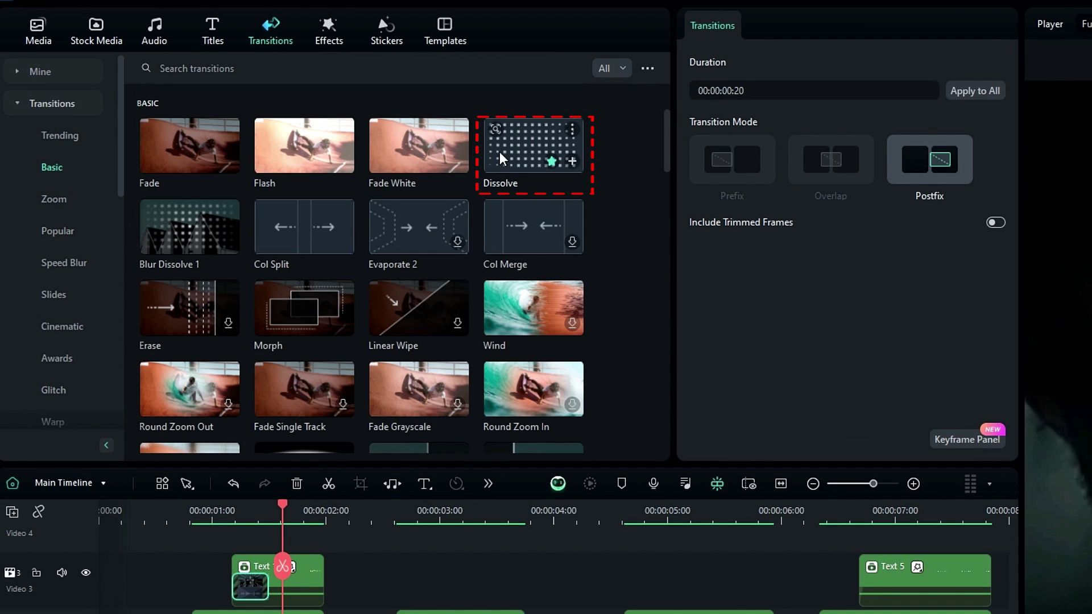
{"action": "left_click_drag", "start_coordinate": [515, 149], "coordinate": [311, 597]}
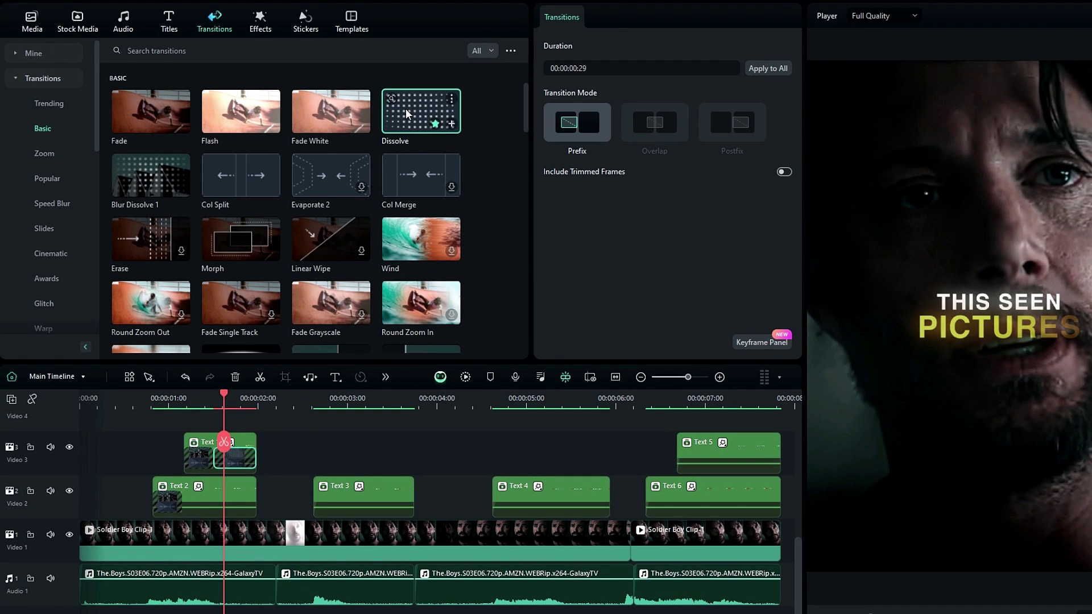
{"action": "left_click_drag", "start_coordinate": [218, 498], "coordinate": [219, 500]}
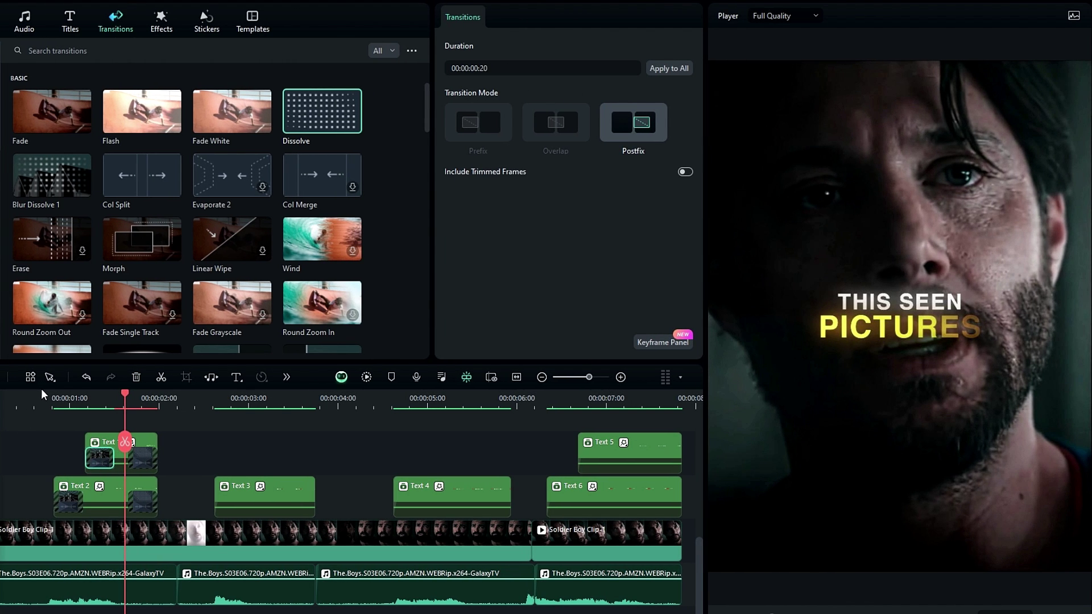
Step: Replay the captions to check the dissolves, then scrub to the third caption
{"action": "left_click", "coordinate": [56, 398]}
{"action": "key", "text": "space"}
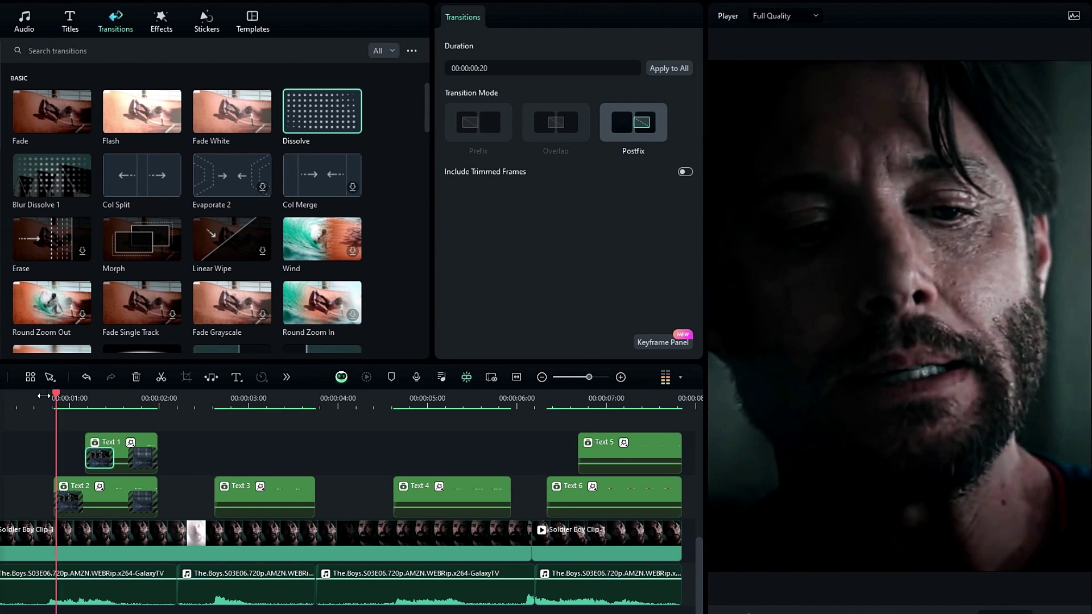
{"action": "left_click", "coordinate": [60, 398]}
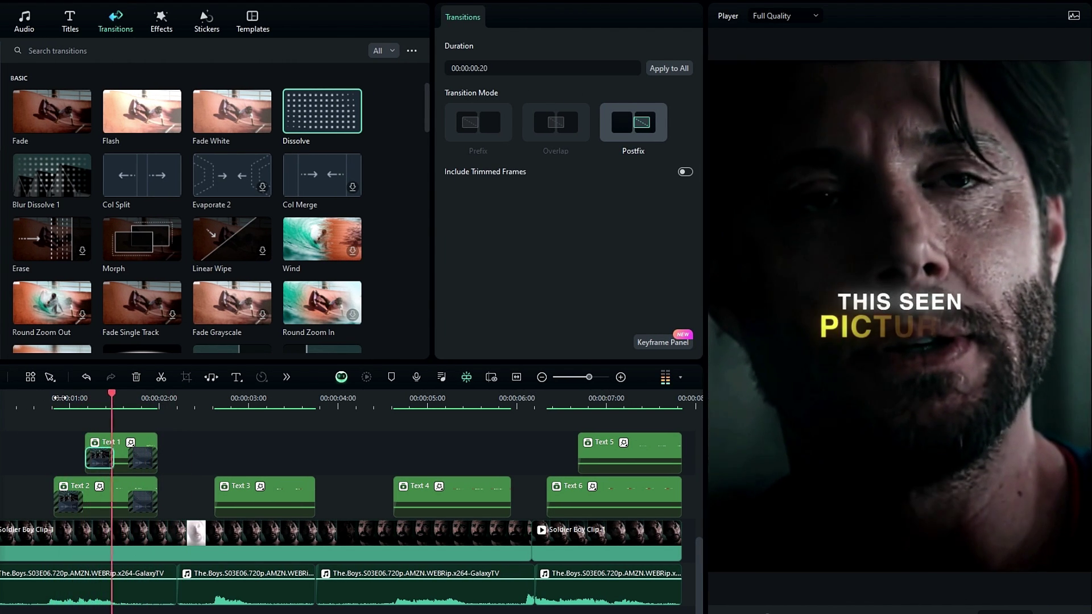
{"action": "left_click_drag", "start_coordinate": [60, 398], "coordinate": [119, 417]}
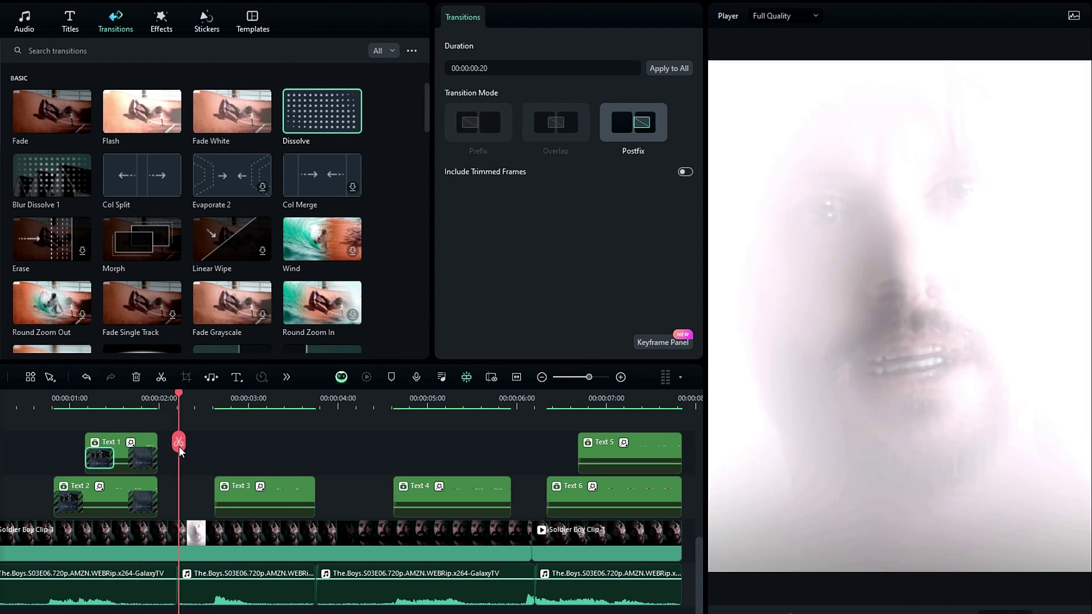
{"action": "left_click", "coordinate": [48, 450]}
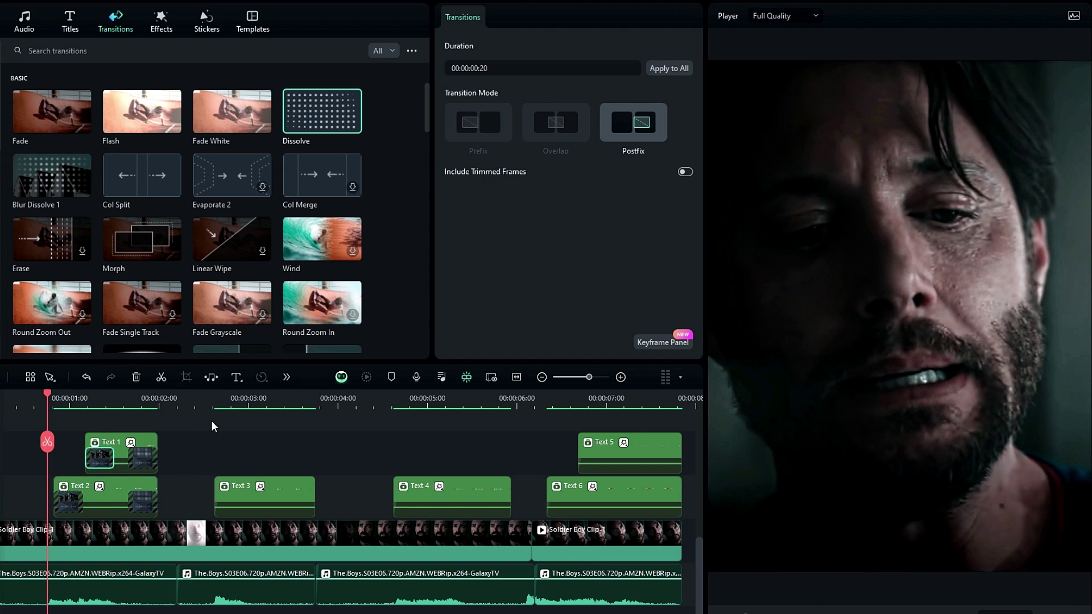
{"action": "left_click_drag", "start_coordinate": [225, 397], "coordinate": [209, 397]}
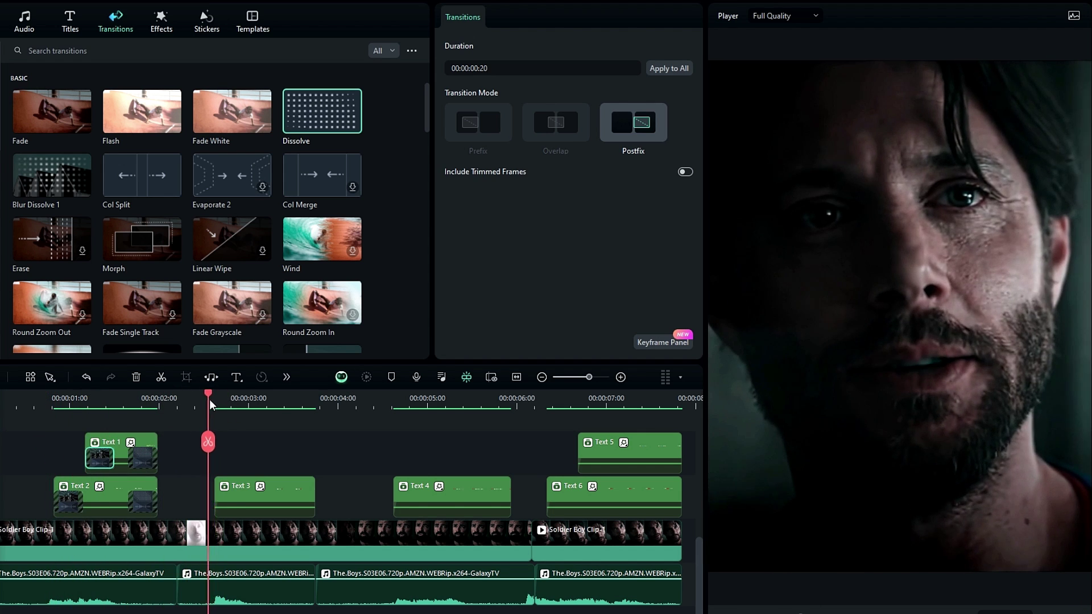
{"action": "left_click_drag", "start_coordinate": [209, 398], "coordinate": [235, 398]}
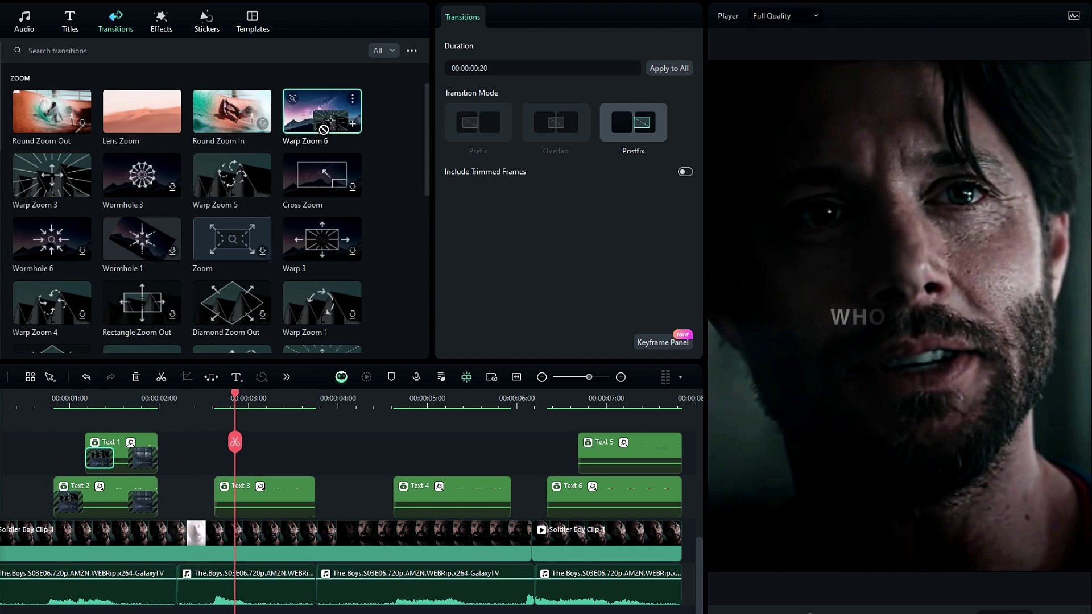
Step: Give Text 3 a 20-frame Warp Zoom 6 and a closing Dissolve transition
{"action": "mouse_move", "coordinate": [323, 130]}
{"action": "left_mouse_down"}
{"action": "mouse_move", "coordinate": [239, 477]}
{"action": "mouse_move", "coordinate": [253, 495]}
{"action": "left_mouse_up"}
{"action": "left_click", "coordinate": [529, 68]}
{"action": "type", "text": "20"}
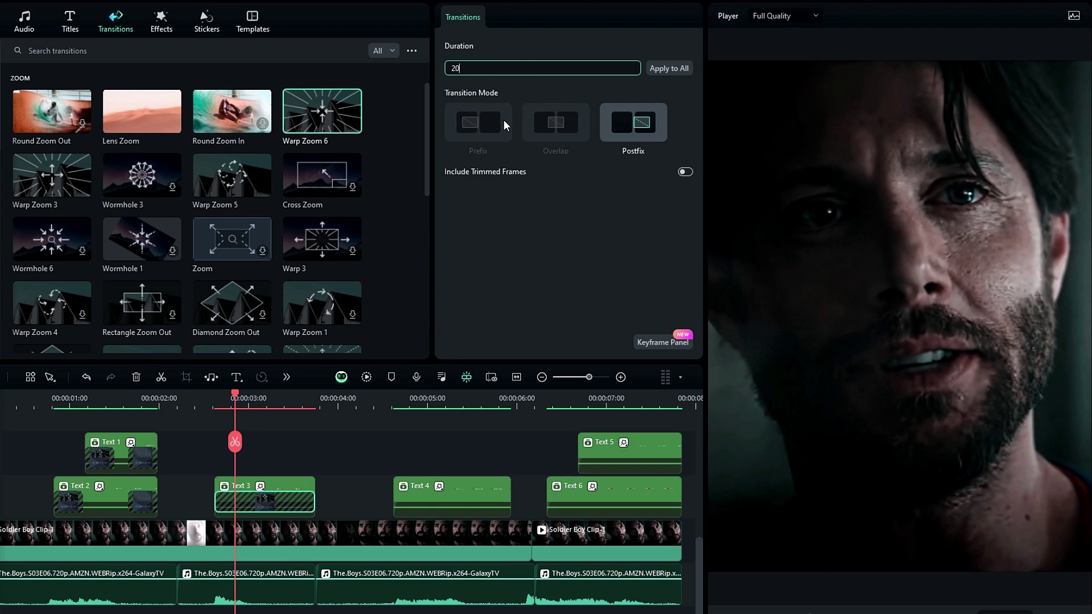
{"action": "key", "text": "Return"}
{"action": "scroll", "coordinate": [272, 183], "scroll_direction": "up", "scroll_amount": 5}
{"action": "mouse_move", "coordinate": [307, 118]}
{"action": "left_mouse_down"}
{"action": "mouse_move", "coordinate": [364, 529]}
{"action": "mouse_move", "coordinate": [276, 510]}
{"action": "left_mouse_up"}
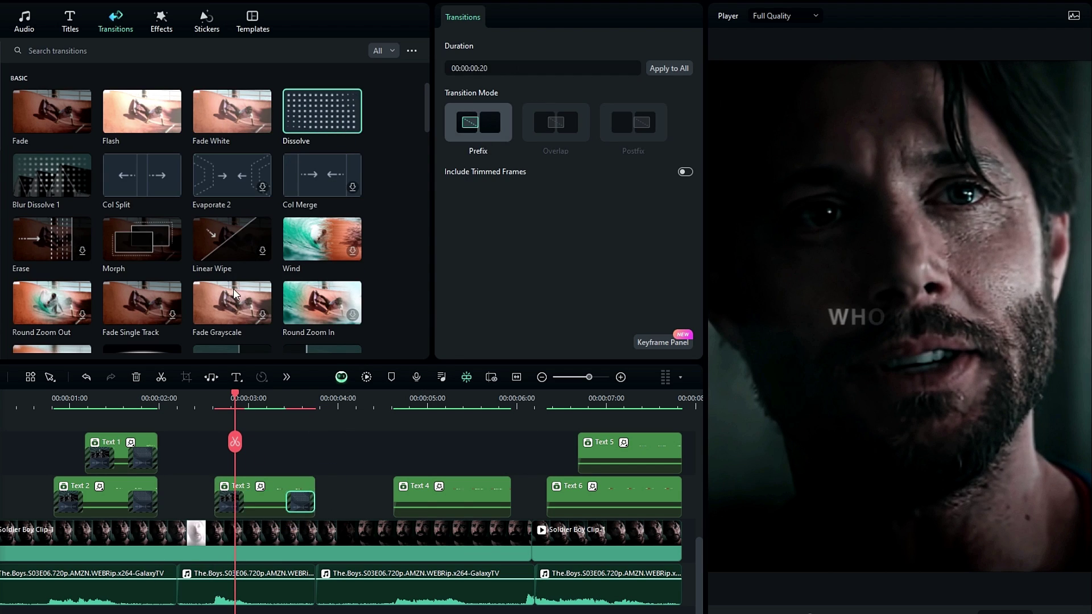
{"action": "left_click", "coordinate": [194, 401]}
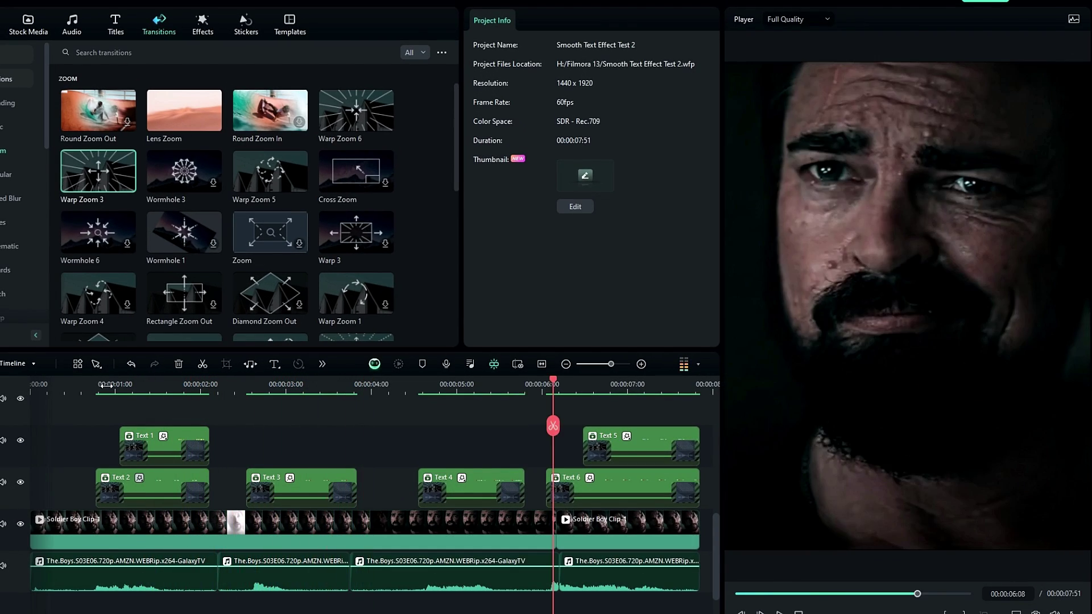
{"action": "left_click_drag", "start_coordinate": [117, 388], "coordinate": [159, 411]}
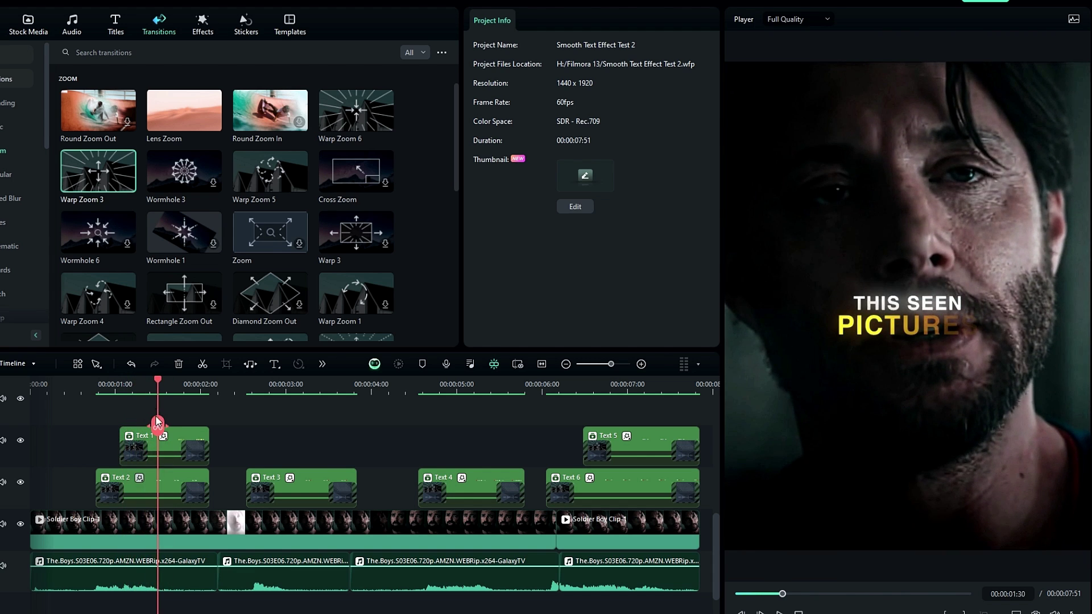
Step: Apply the Fade Zoom In motion from Preset Motions (Legacy) to the captions
{"action": "left_click", "coordinate": [188, 450]}
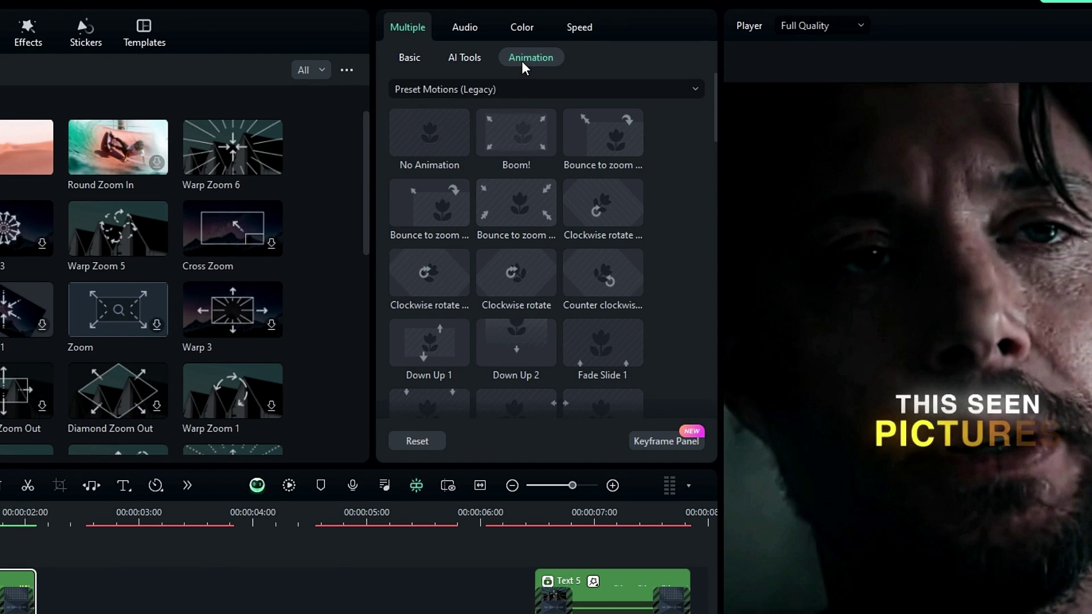
{"action": "left_click", "coordinate": [506, 89]}
{"action": "left_click", "coordinate": [480, 149]}
{"action": "scroll", "coordinate": [585, 233], "scroll_direction": "down", "scroll_amount": 2}
{"action": "scroll", "coordinate": [545, 240], "scroll_direction": "down", "scroll_amount": 2}
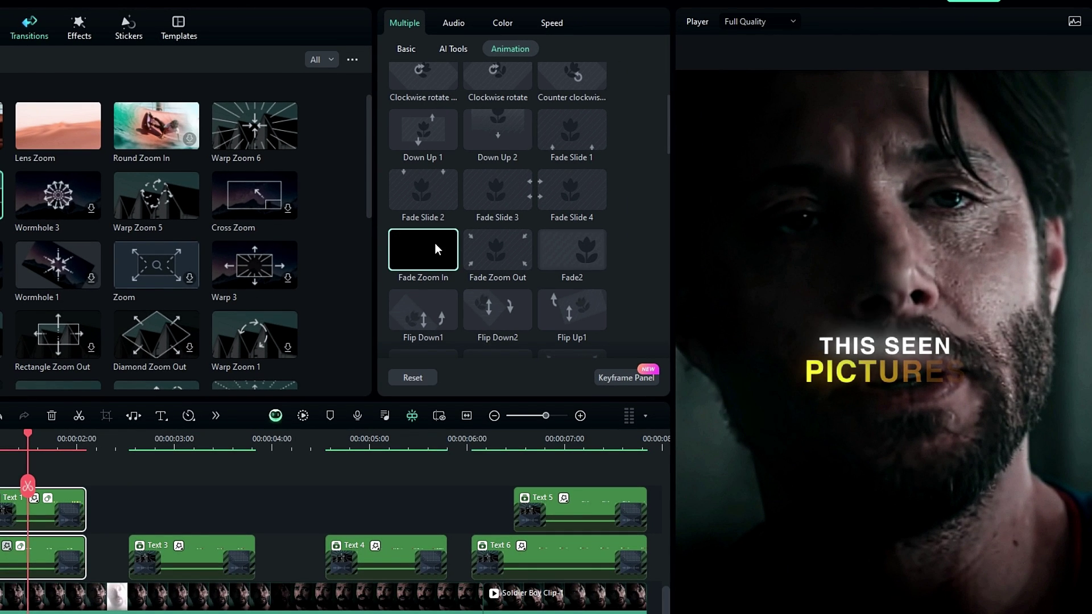
{"action": "left_click", "coordinate": [435, 243]}
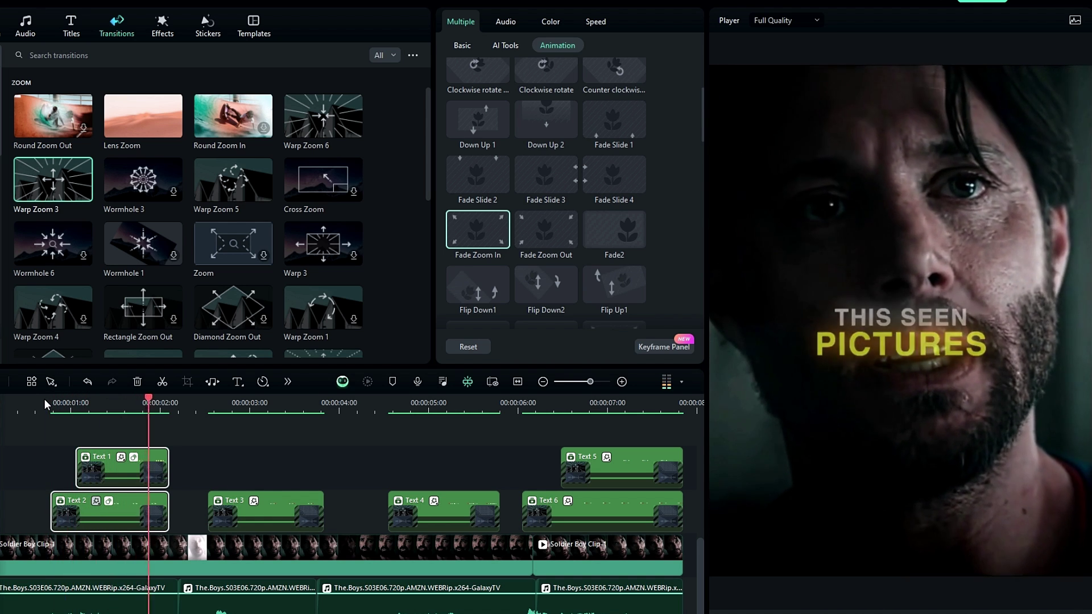
Step: Replay the opening and WHO IS HE? captions to check the animation
{"action": "left_click", "coordinate": [43, 398]}
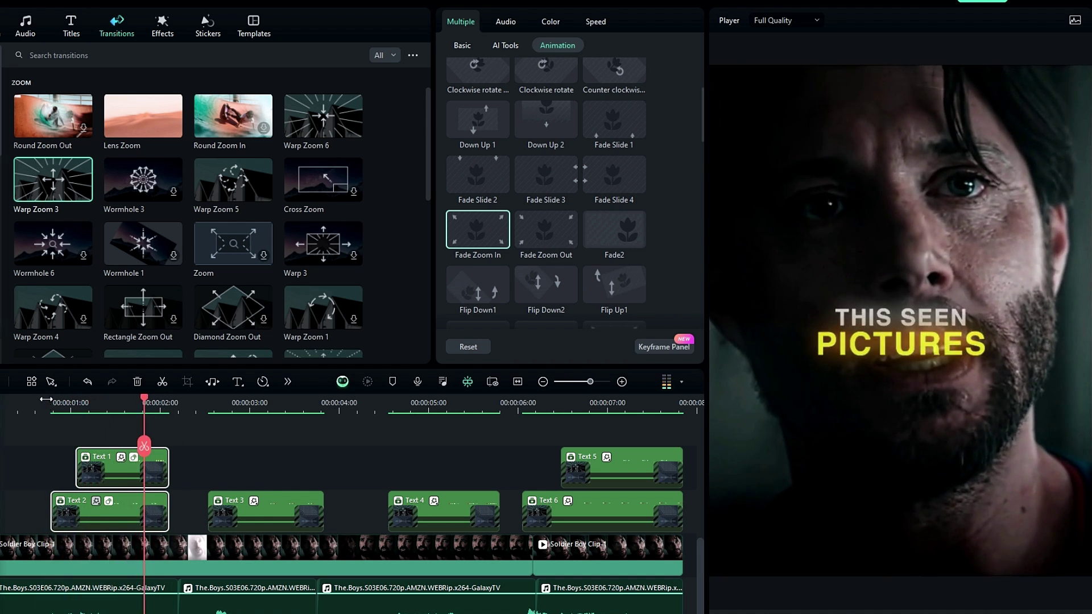
{"action": "left_click", "coordinate": [206, 397]}
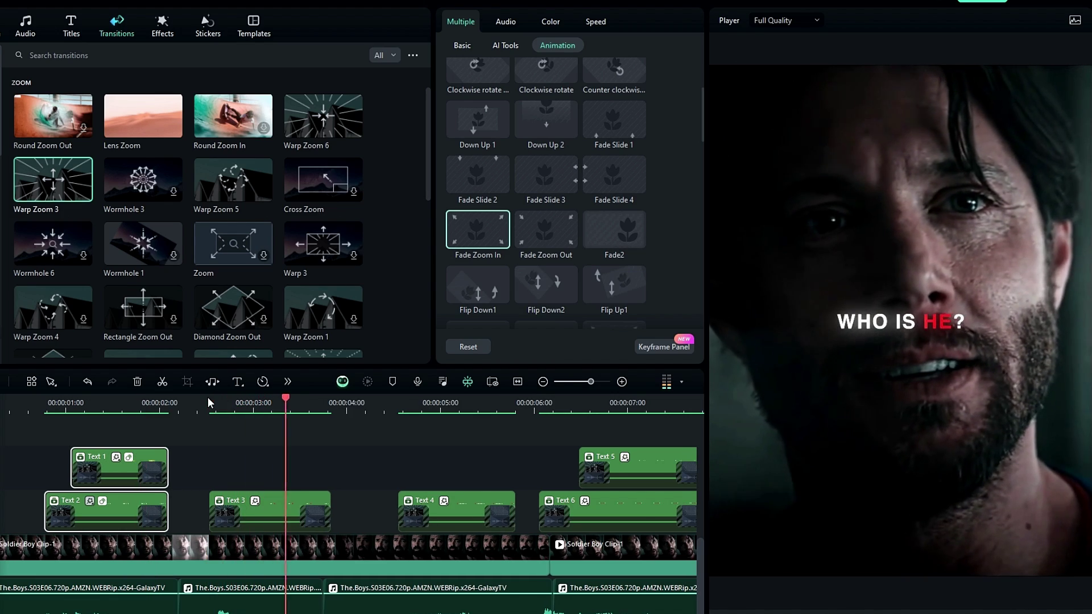
{"action": "left_click", "coordinate": [208, 399]}
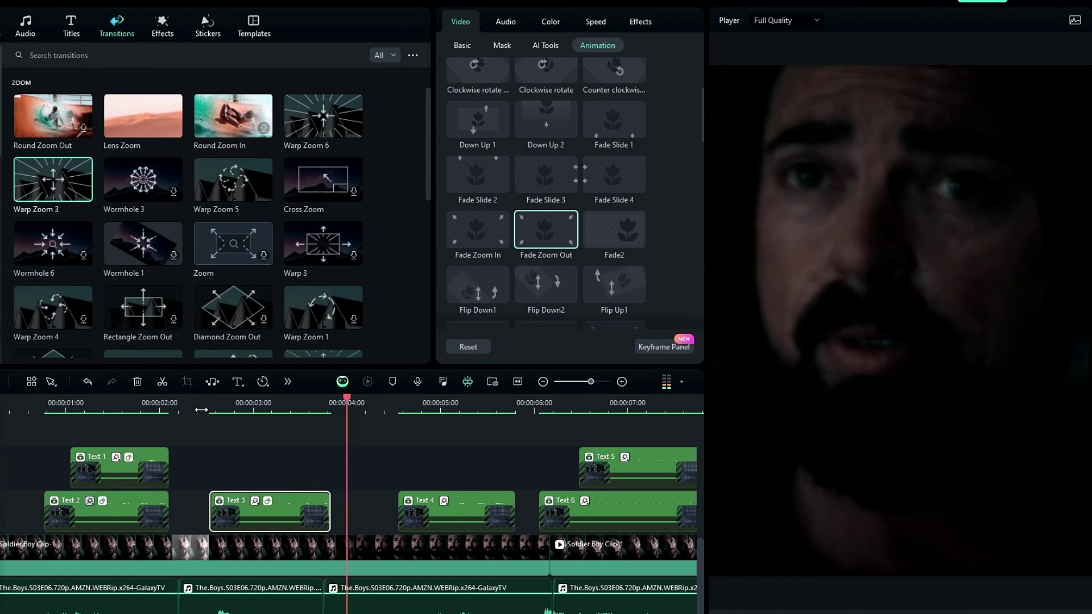
{"action": "mouse_move", "coordinate": [231, 401]}
{"action": "left_mouse_down"}
{"action": "mouse_move", "coordinate": [220, 402]}
{"action": "mouse_move", "coordinate": [237, 403]}
{"action": "left_mouse_up"}
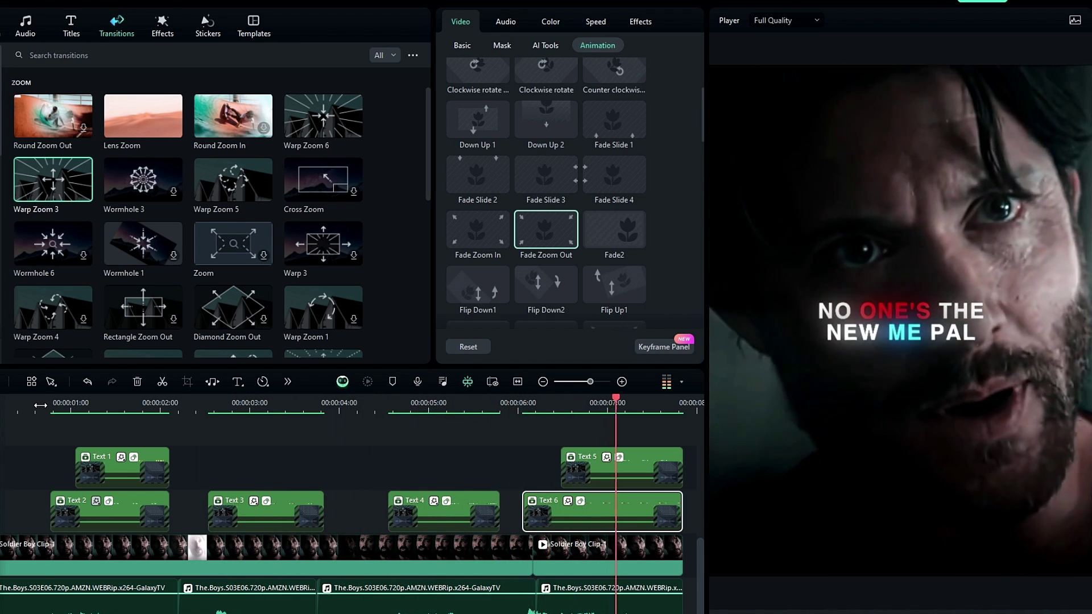
{"action": "left_click", "coordinate": [40, 405]}
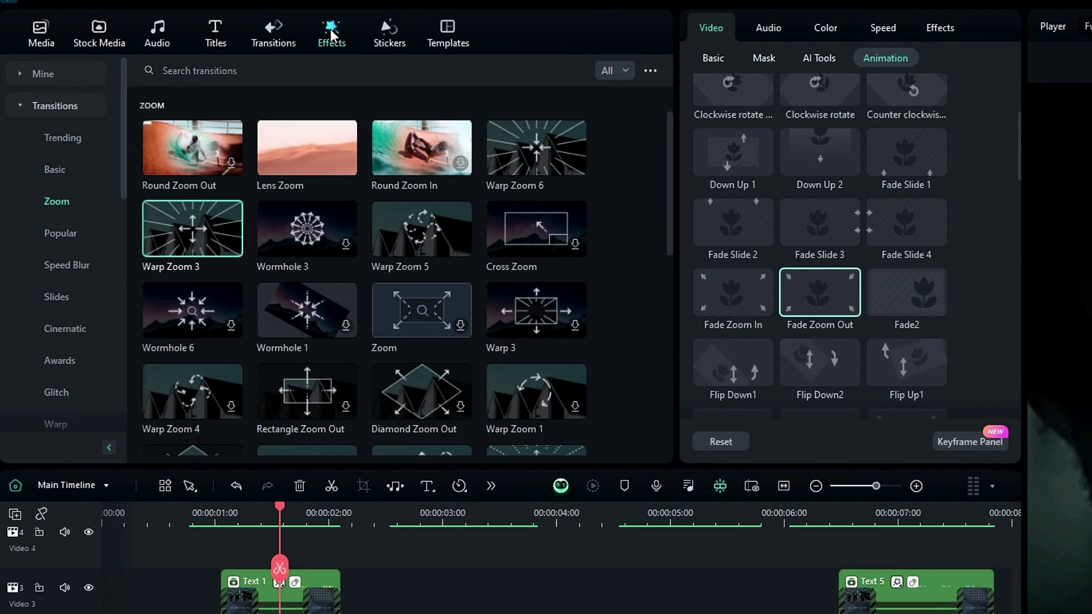
Step: Apply the Mild shake video effect to the Text 1 clip
{"action": "left_click", "coordinate": [331, 36]}
{"action": "left_click", "coordinate": [38, 142]}
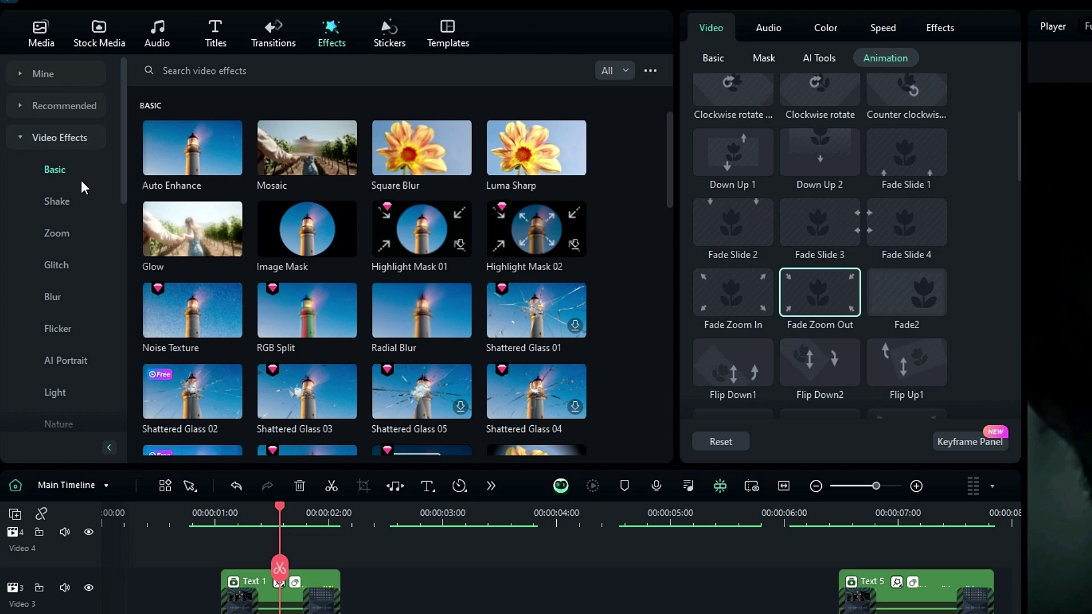
{"action": "left_click", "coordinate": [57, 202]}
{"action": "scroll", "coordinate": [399, 203], "scroll_direction": "down", "scroll_amount": 5}
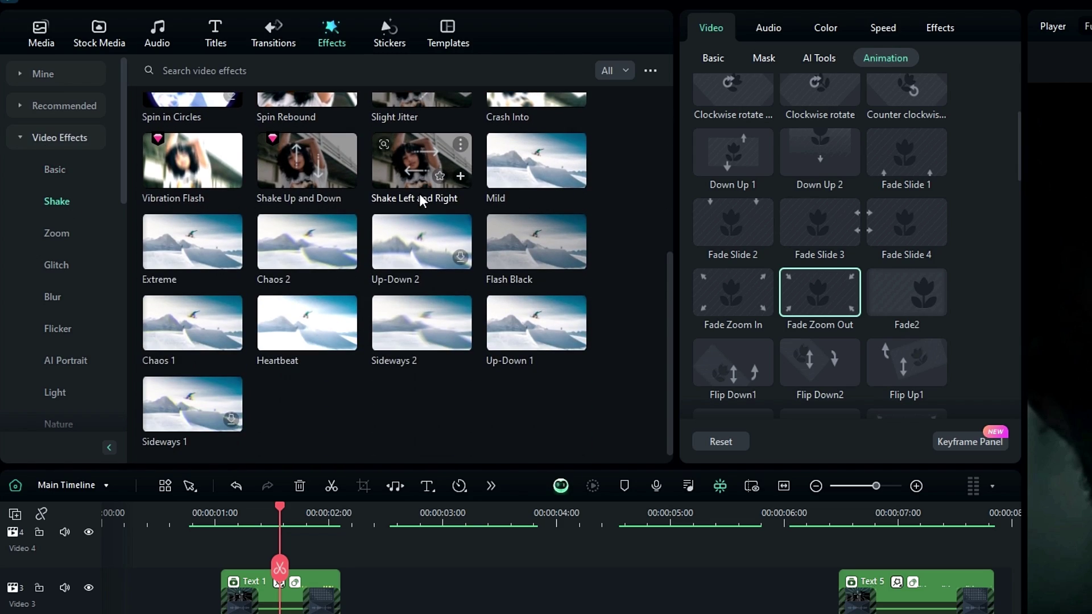
{"action": "left_click_drag", "start_coordinate": [527, 163], "coordinate": [223, 423]}
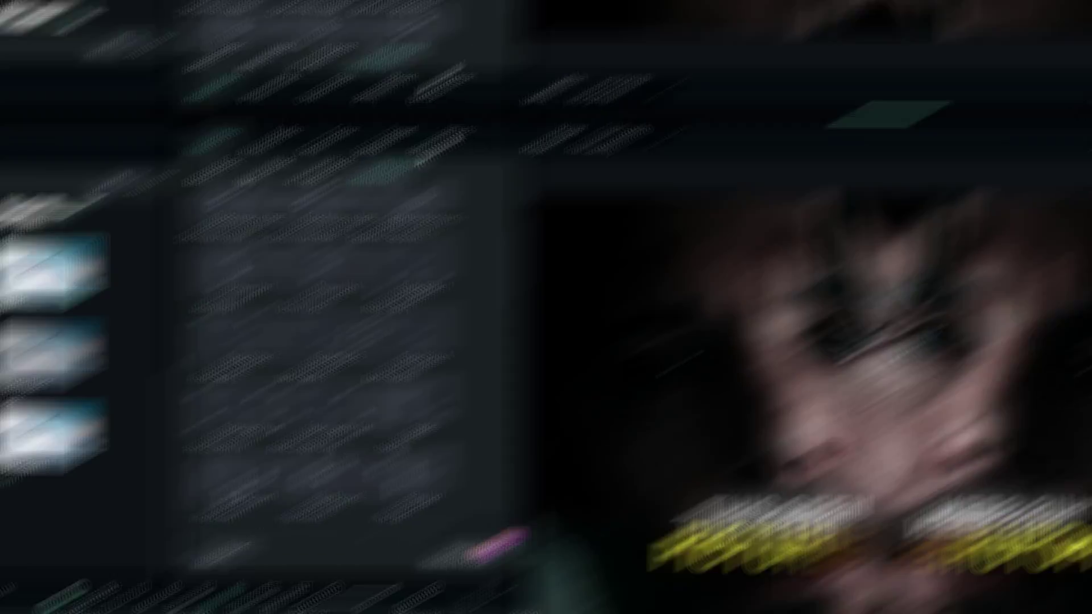
Step: Toggle the Mild shake to compare, then set its Frequency to 2.00
{"action": "left_click", "coordinate": [640, 28]}
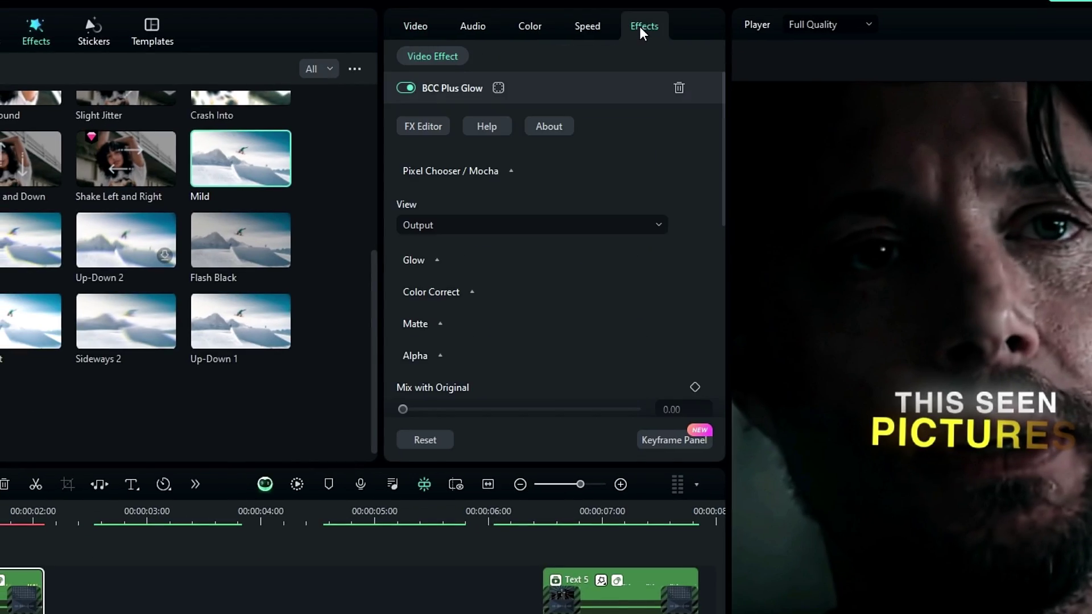
{"action": "left_click", "coordinate": [454, 84]}
{"action": "left_click", "coordinate": [407, 120]}
{"action": "left_click", "coordinate": [407, 120]}
{"action": "left_click", "coordinate": [407, 120]}
{"action": "left_click", "coordinate": [408, 120]}
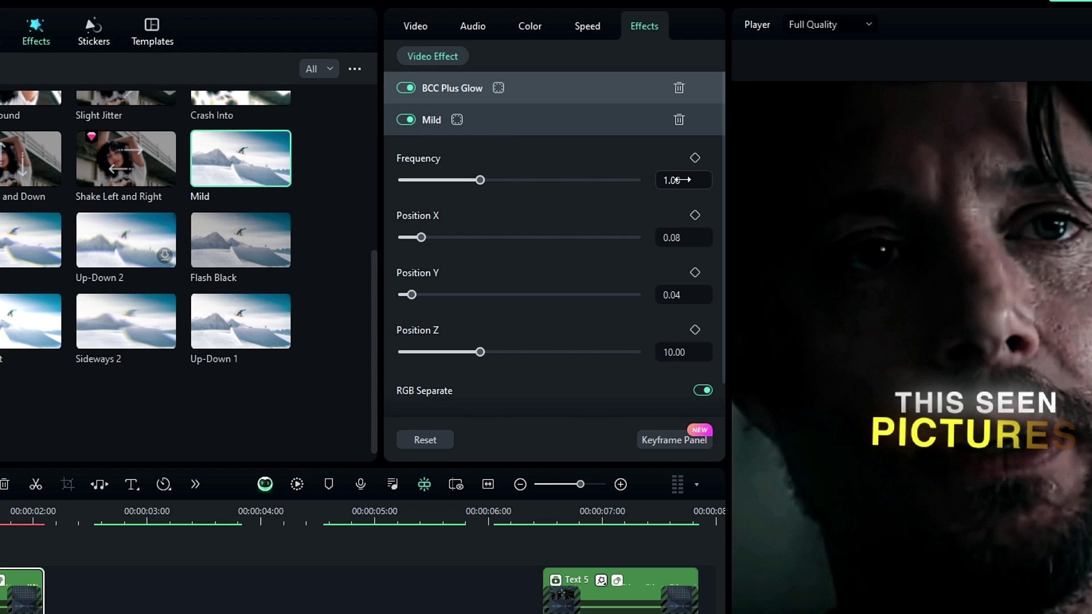
{"action": "key", "text": "Return"}
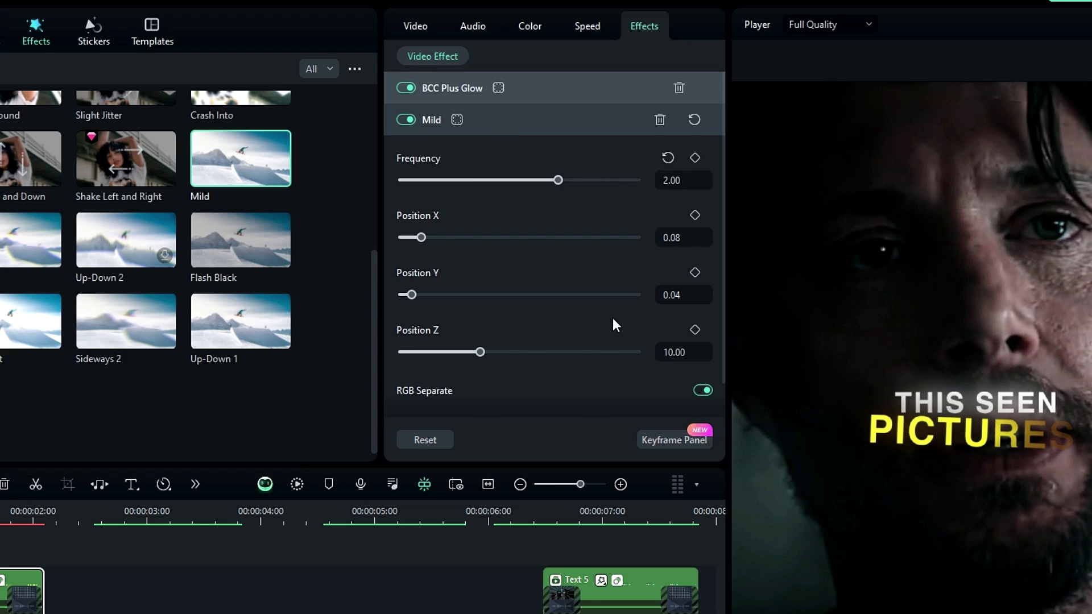
{"action": "scroll", "coordinate": [625, 338], "scroll_direction": "down", "scroll_amount": 1}
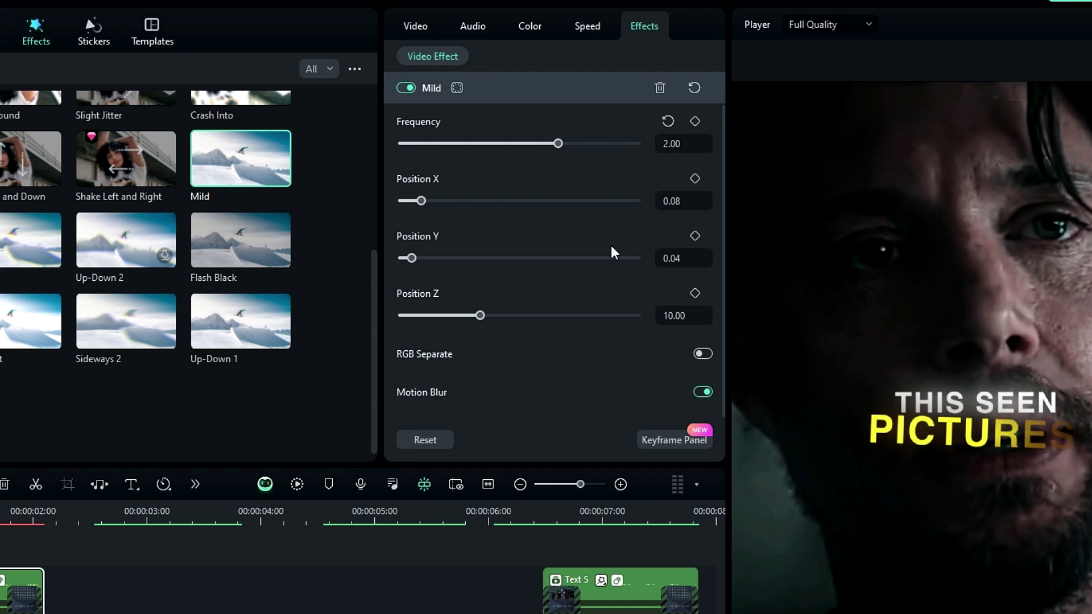
{"action": "scroll", "coordinate": [638, 286], "scroll_direction": "up", "scroll_amount": 1}
{"action": "left_click", "coordinate": [459, 90]}
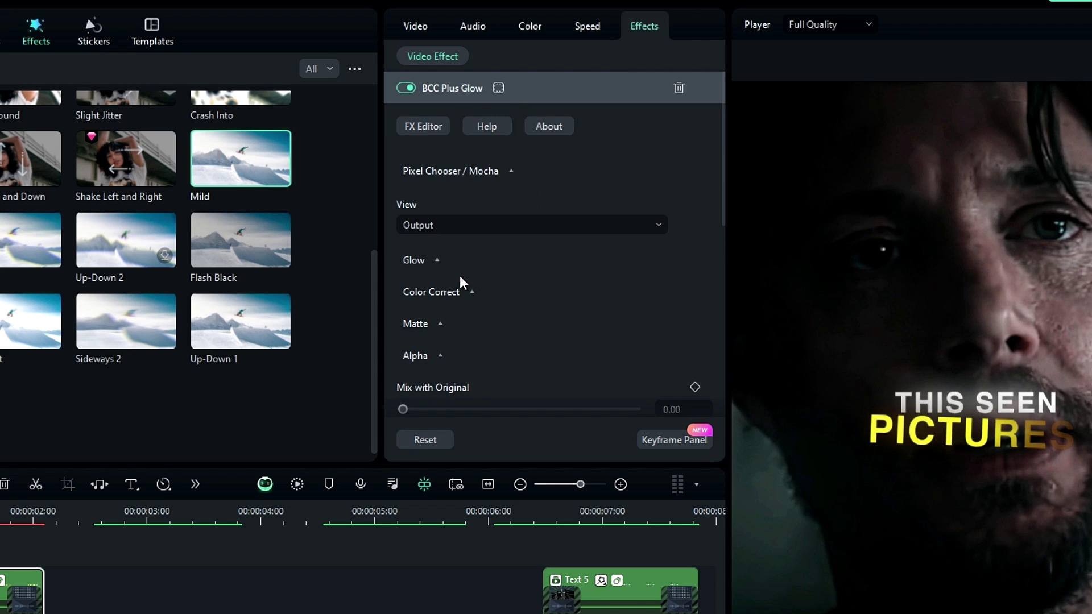
Step: Raise the first caption's BCC Plus Glow brightness to 350
{"action": "left_click", "coordinate": [436, 263]}
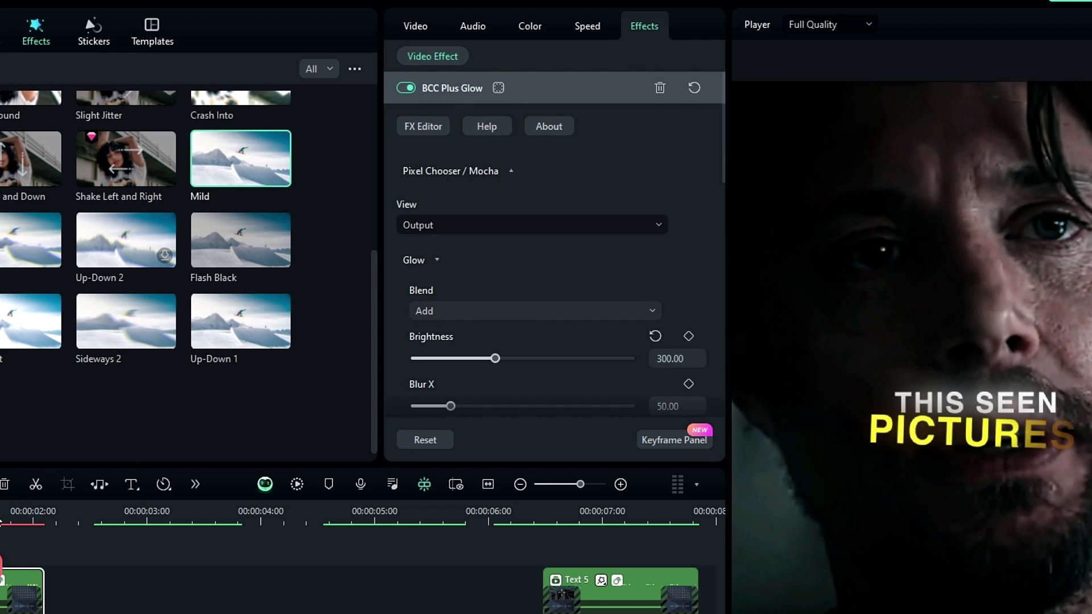
{"action": "left_click_drag", "start_coordinate": [1, 520], "coordinate": [7, 516]}
{"action": "scroll", "coordinate": [654, 307], "scroll_direction": "down", "scroll_amount": 1}
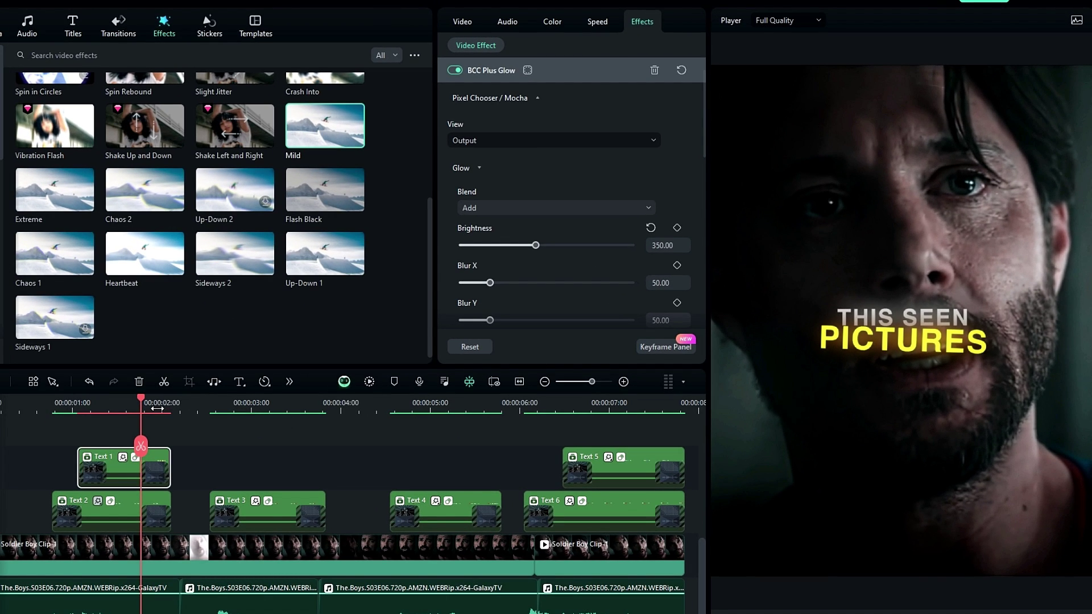
Step: Play back the first caption from the start to preview the brighter glow
{"action": "left_click", "coordinate": [42, 398]}
{"action": "key", "text": "space"}
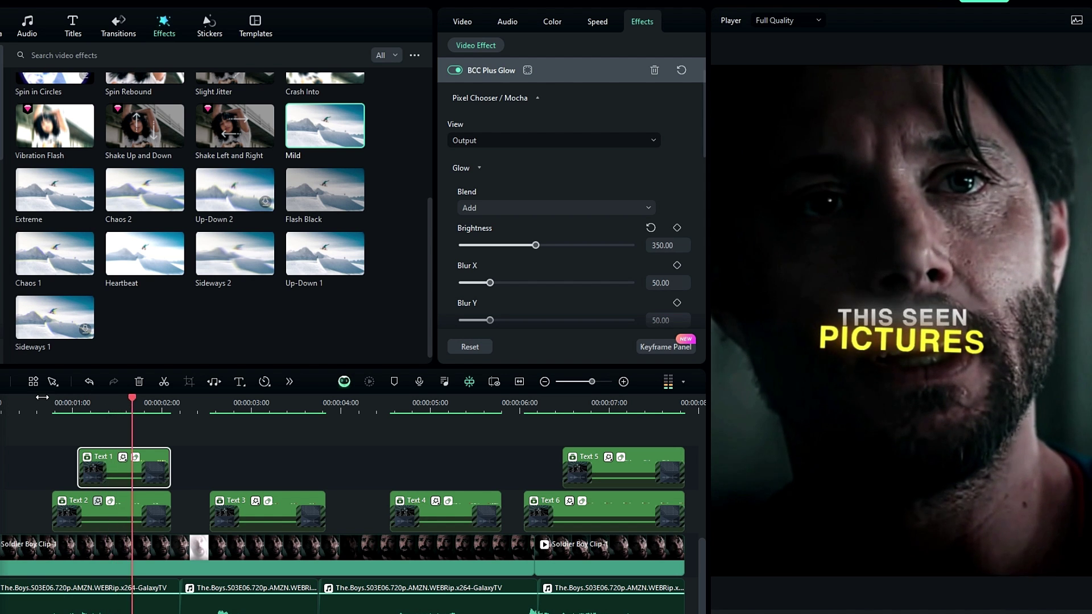
{"action": "left_click", "coordinate": [42, 397]}
{"action": "left_click", "coordinate": [42, 397]}
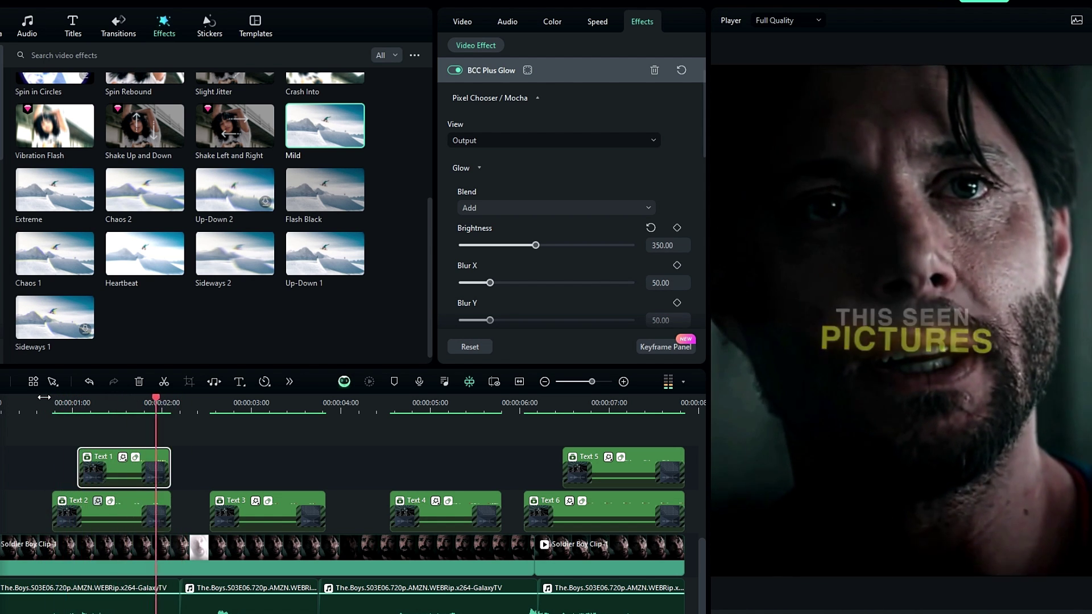
{"action": "key", "text": "space"}
{"action": "left_click", "coordinate": [44, 398]}
{"action": "left_click_drag", "start_coordinate": [38, 401], "coordinate": [12, 402]}
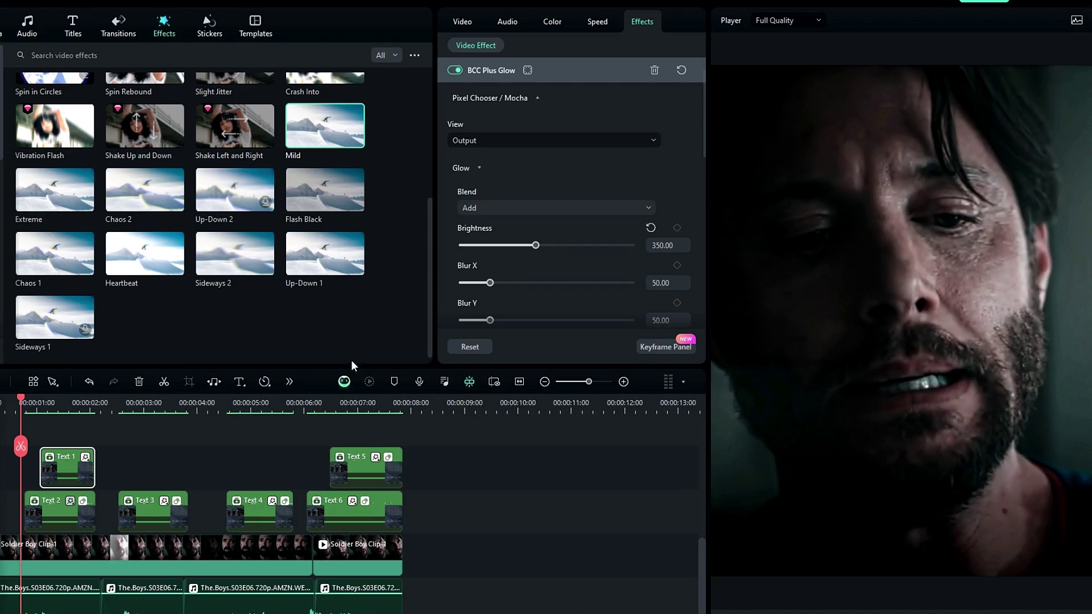